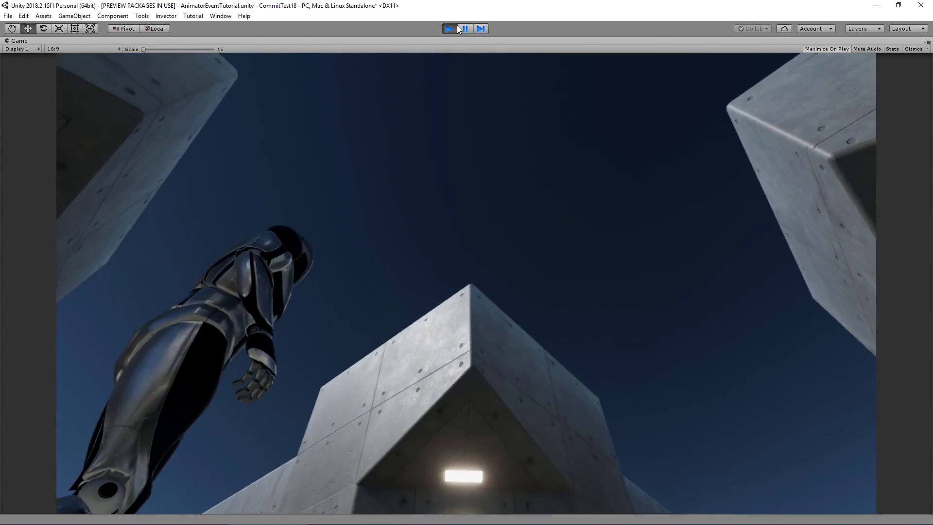
Step: Stop the running game and open the Unity Particle Pack from the Asset Store search for unity particle
left_click(449, 29)
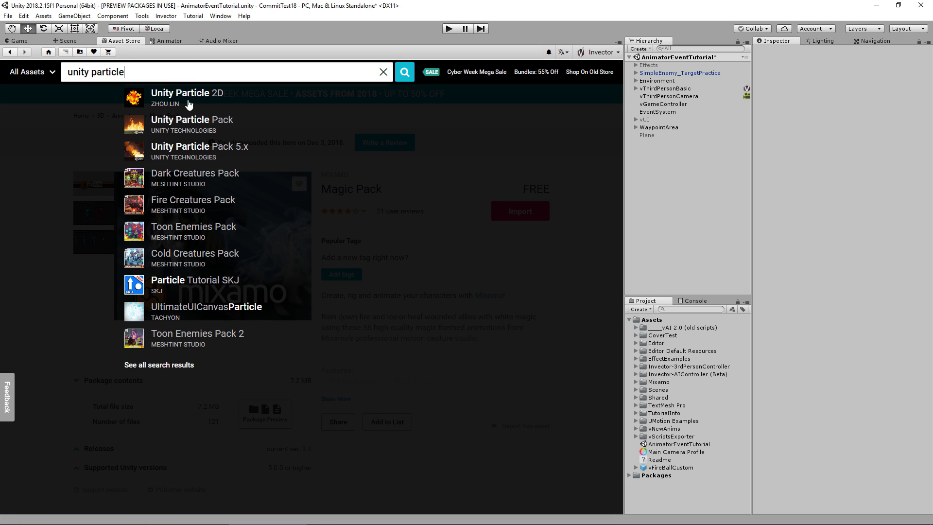
left_click(257, 132)
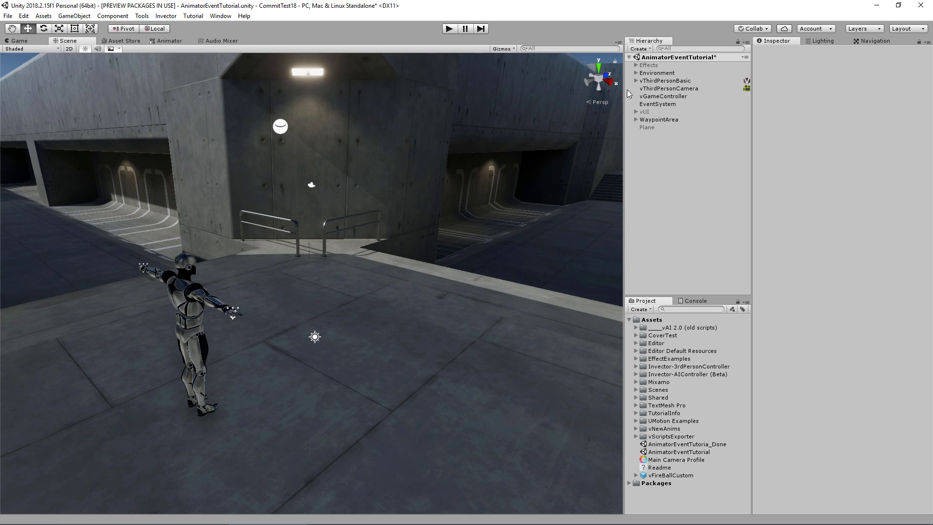
Step: Add the V Generic Animation component to vThirdPersonBasic and open its properties
left_click(678, 81)
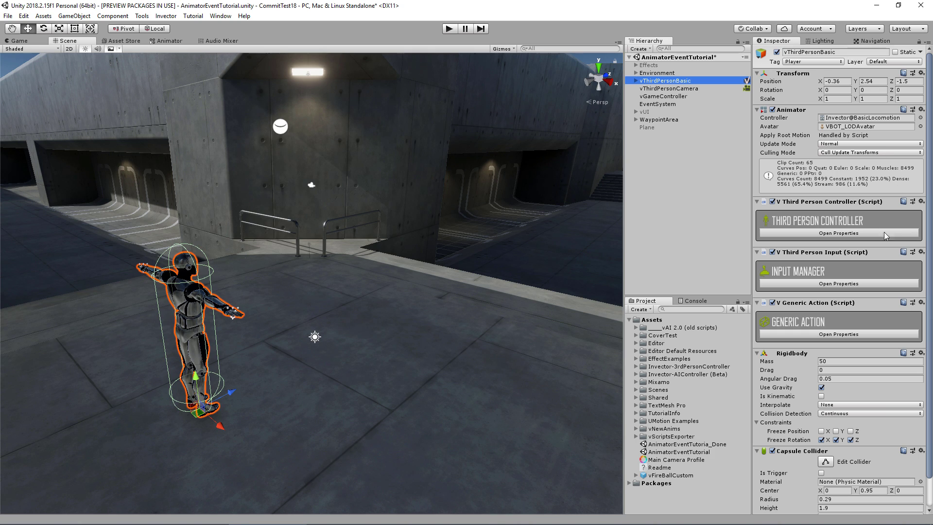
mouse_move(929, 221)
left_mouse_down()
mouse_move(930, 251)
mouse_move(932, 212)
left_mouse_up()
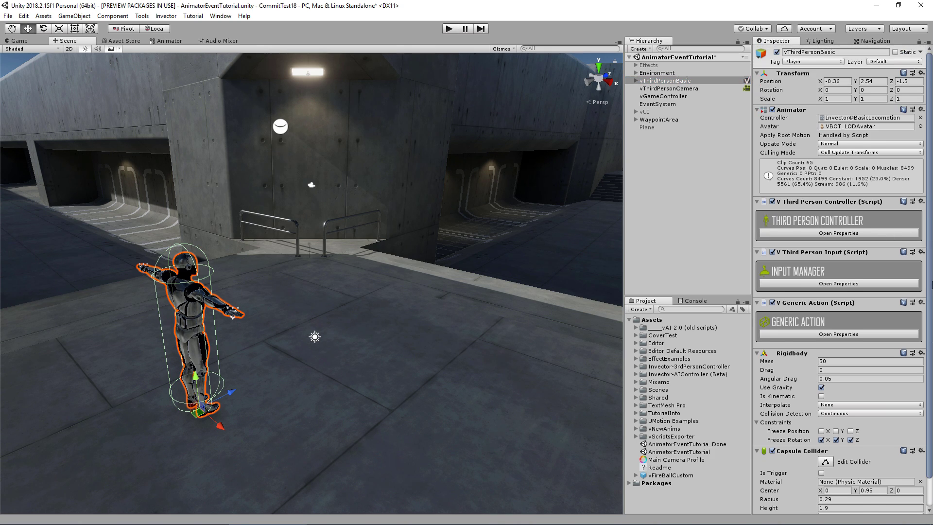
left_click_drag(932, 285, 932, 190)
scroll(826, 340, "down", 2)
left_click(844, 501)
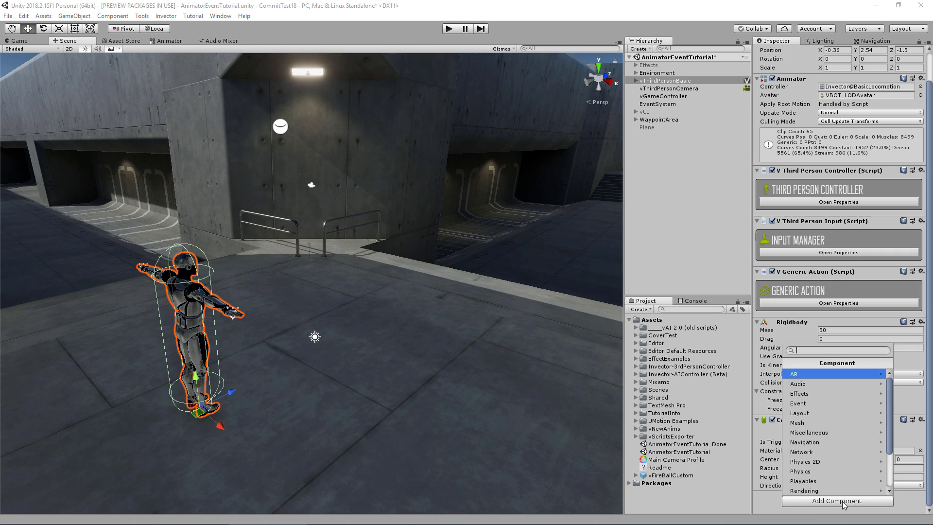
type("generic")
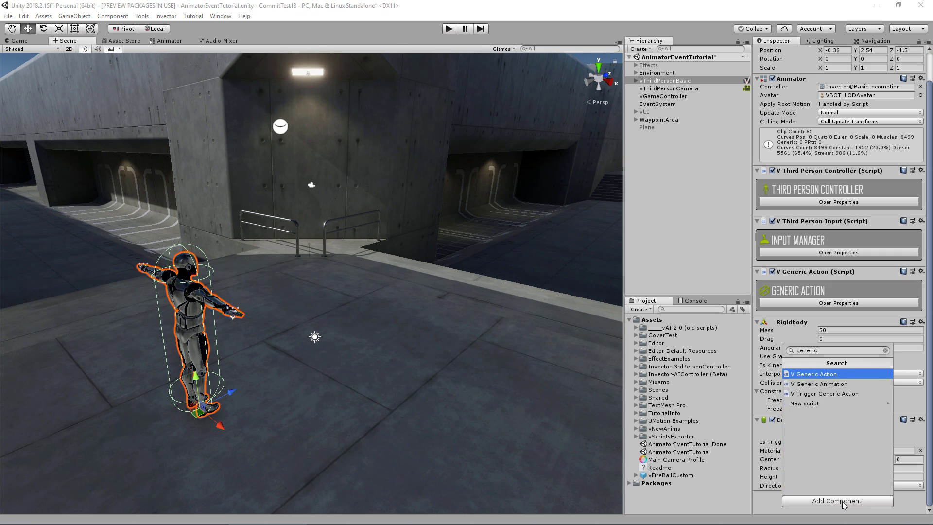
key("Down")
key("Return")
scroll(819, 451, "down", 3)
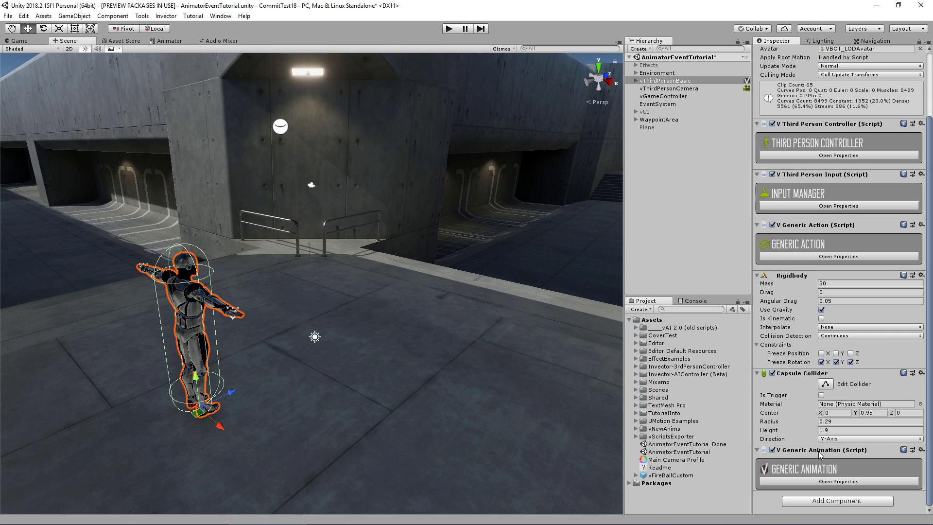
left_click(808, 482)
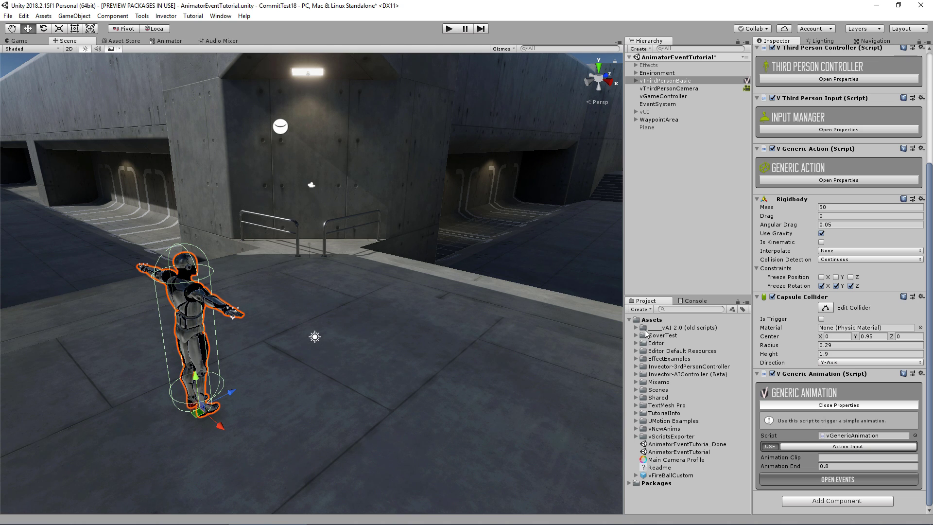
Step: Open the character's Invector@BasicLocomotion controller and enter its Actions sub-state machine
scroll(849, 332, "up", 6)
double_click(862, 119)
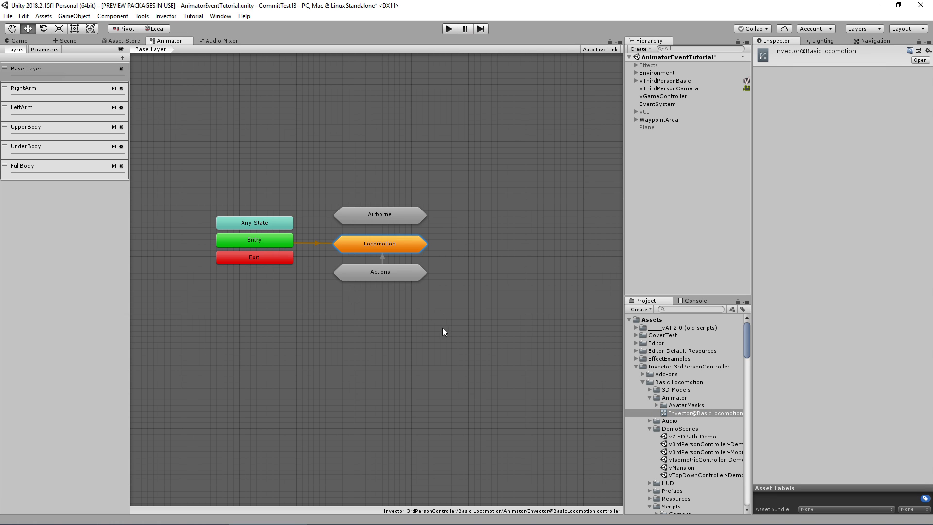
double_click(383, 272)
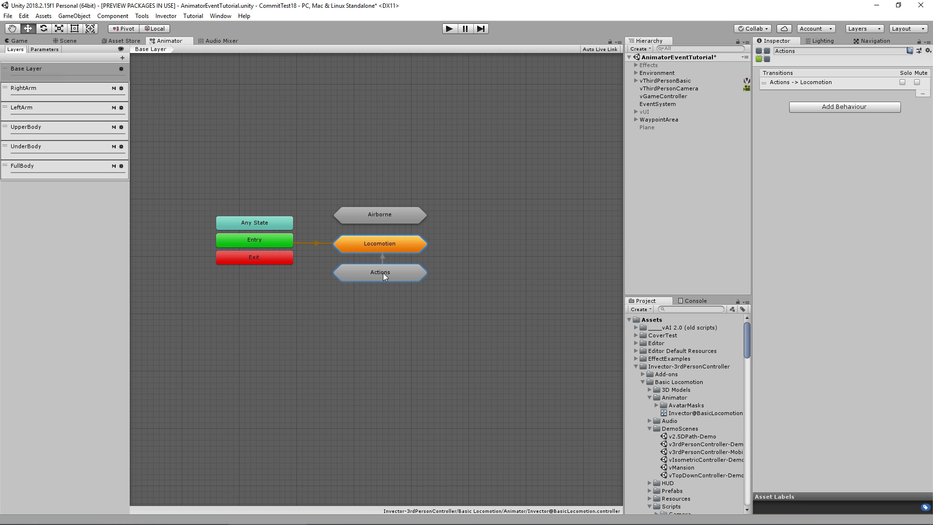
Step: Add the Standing_2H_Magic_Attack_04 animation from the Mixamo Magic Pack as a new state below Get Item in Actions
left_click(636, 366)
left_click(636, 382)
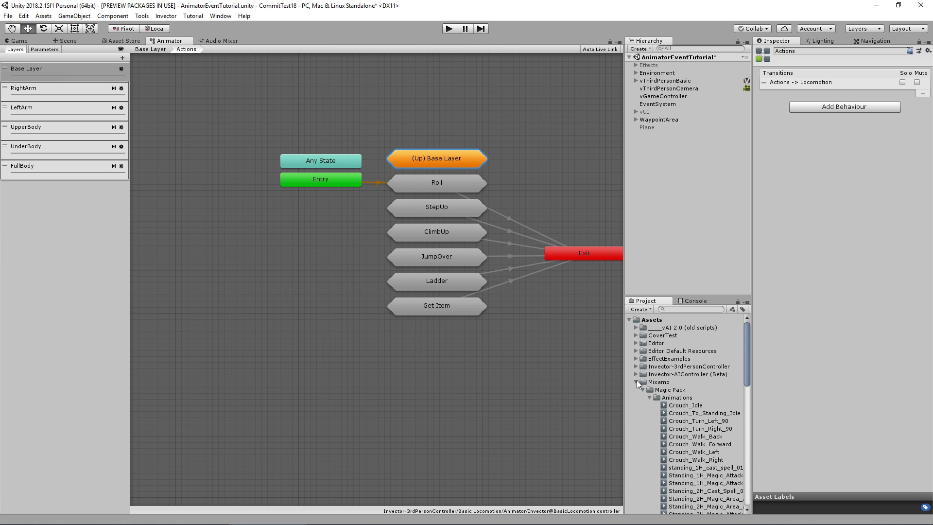
scroll(645, 387, "down", 3)
left_click_drag(698, 450, 386, 368)
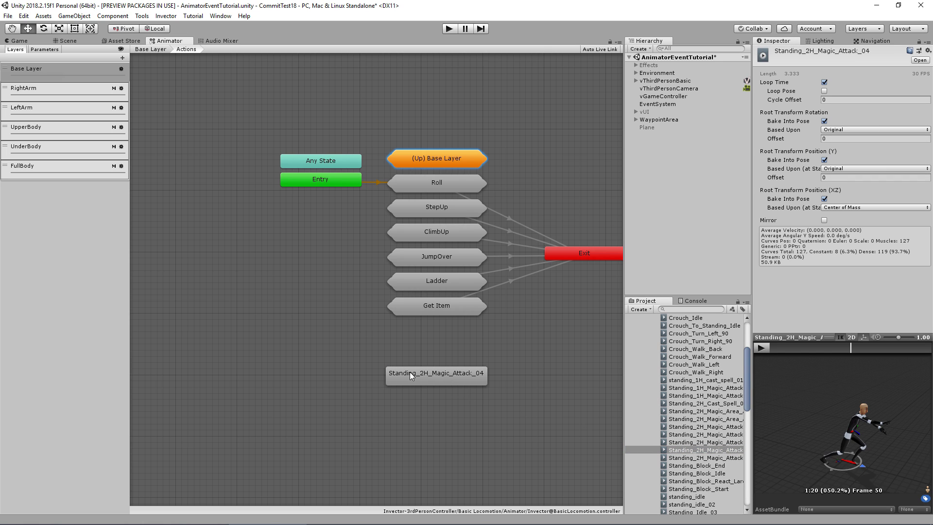
Step: Rename the Standing_2H_Magic_Attack_04 state as MagicAttack
left_click(430, 376)
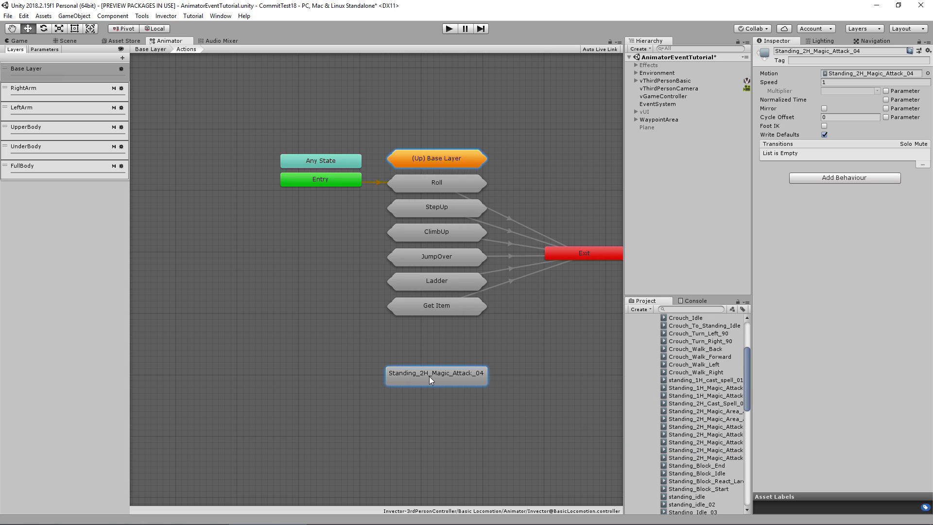
left_click(858, 53)
type("MagicAttack")
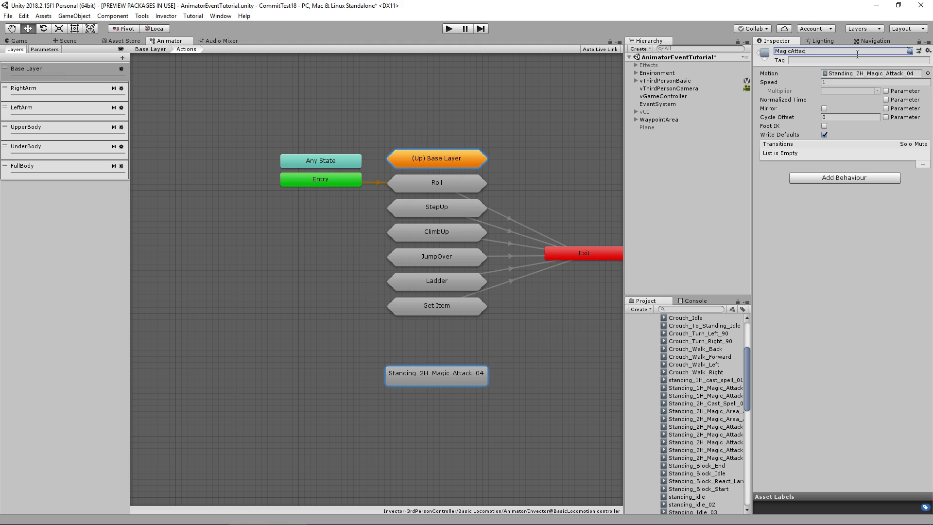
key("Return")
Step: Try entering CustomAction as the MagicAttack state's own tag and clear it again
left_click(812, 60)
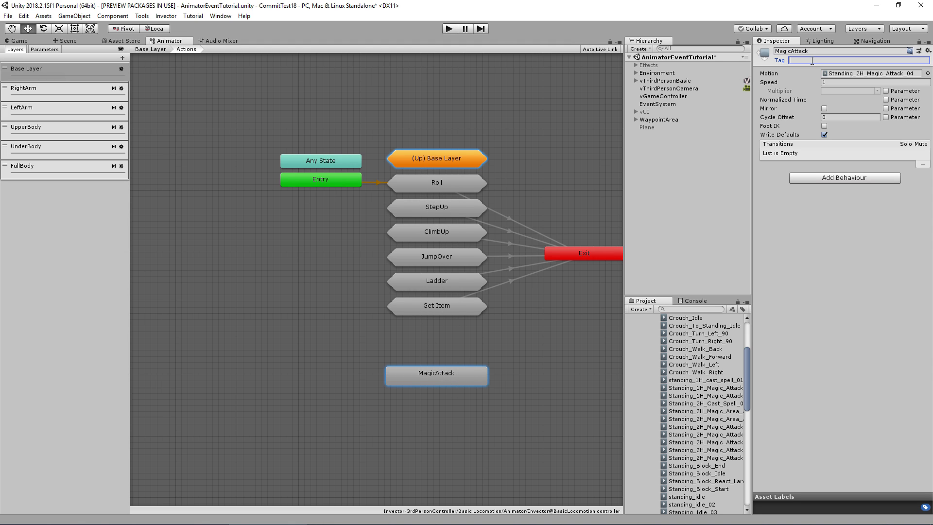
type("CustomAction")
key("ctrl+a")
key("BackSpace")
Step: Add the vAnimatorTag behaviour to the MagicAttack state
left_click(809, 176)
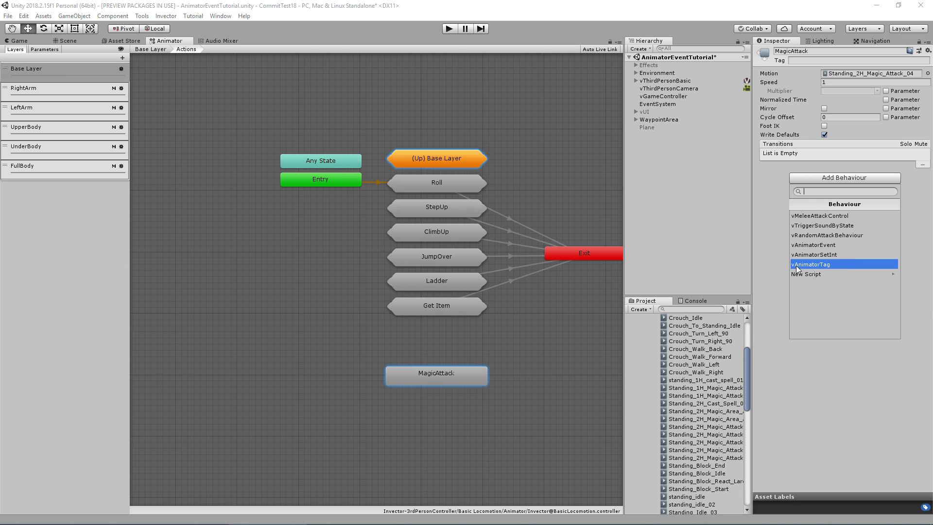
left_click(834, 266)
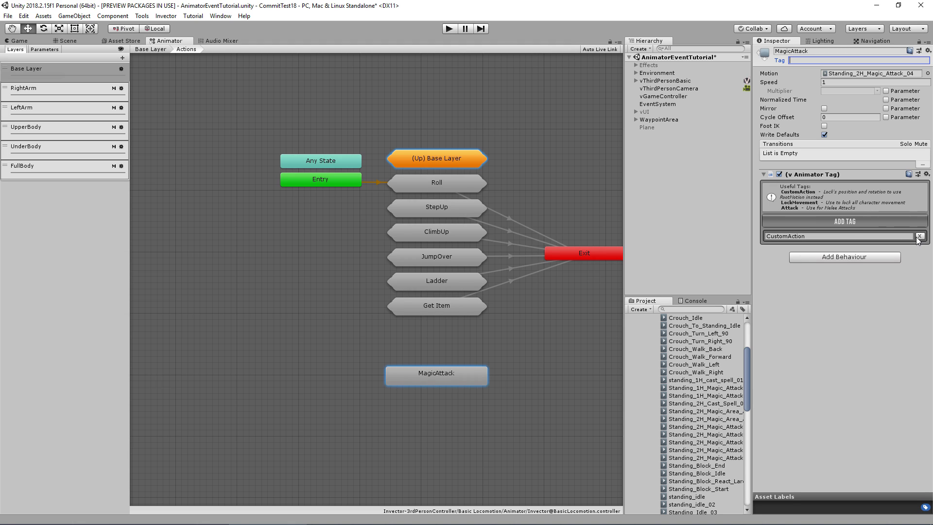
Step: Add two extra tags to the Animator Tag behaviour and remove both, keeping only CustomAction
left_click(847, 221)
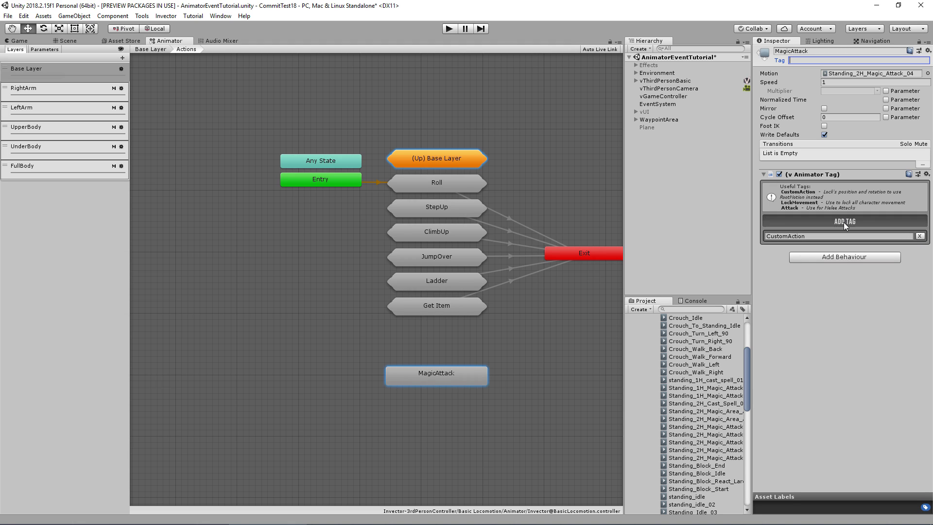
left_click(844, 223)
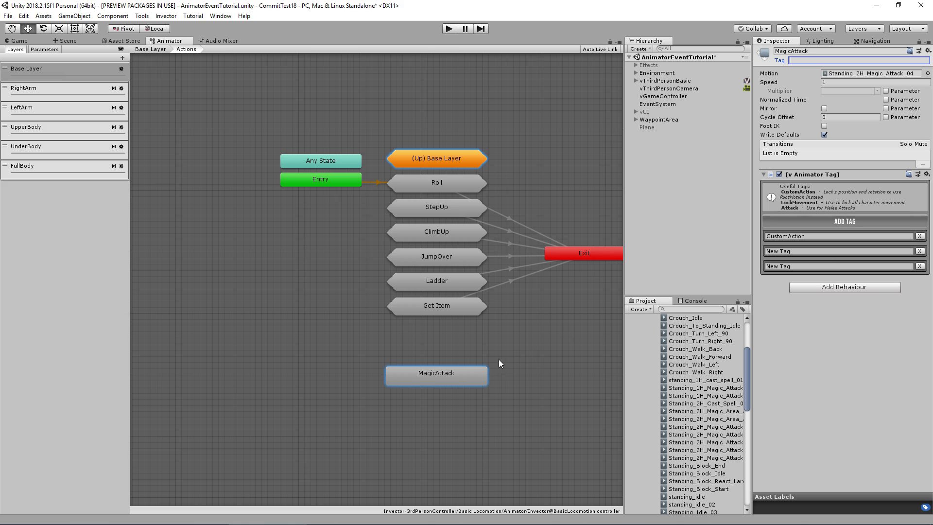
left_click(920, 251)
left_click(920, 250)
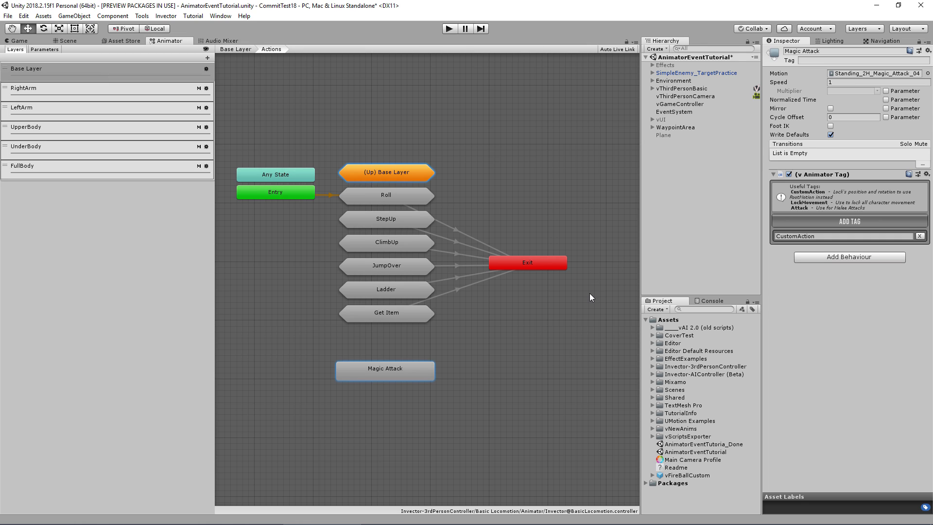
left_click(342, 230)
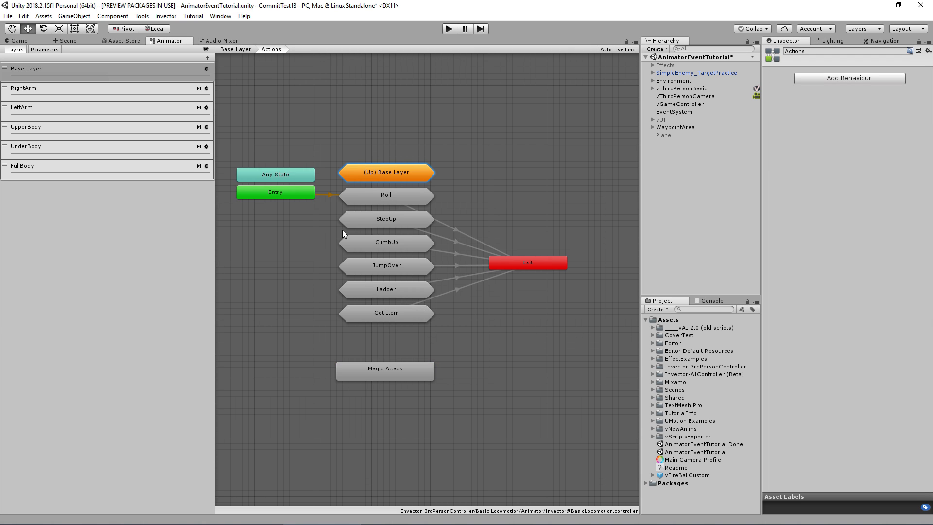
double_click(326, 242)
double_click(444, 271)
left_click(384, 369)
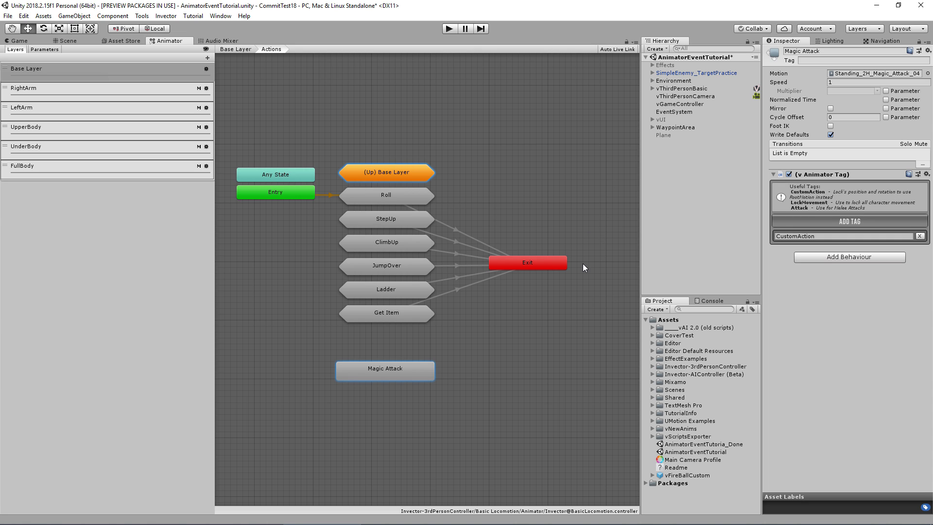
Step: Switch to Visual Studio, expand ActionsControl() in vThirdPersonAnimator.cs and examine its CustomAction tag check
key("alt")
key("alt+Tab")
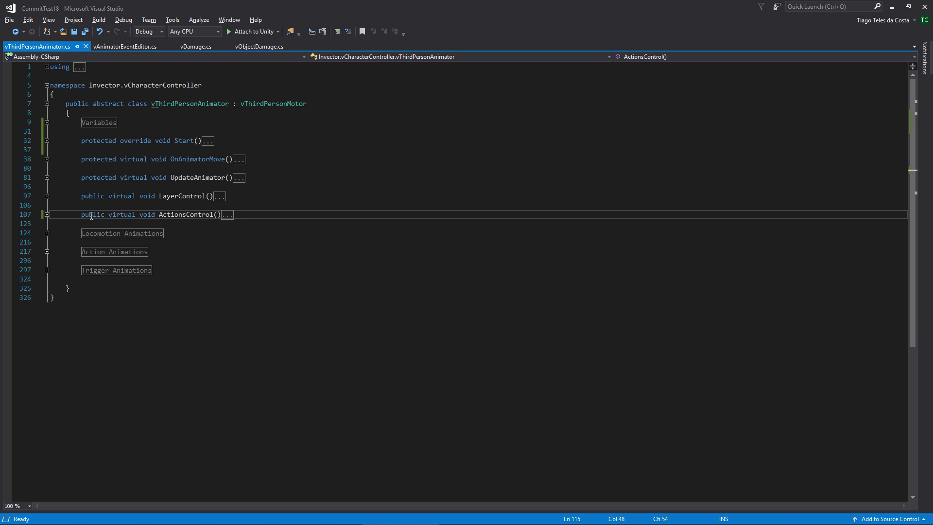
left_click(50, 216)
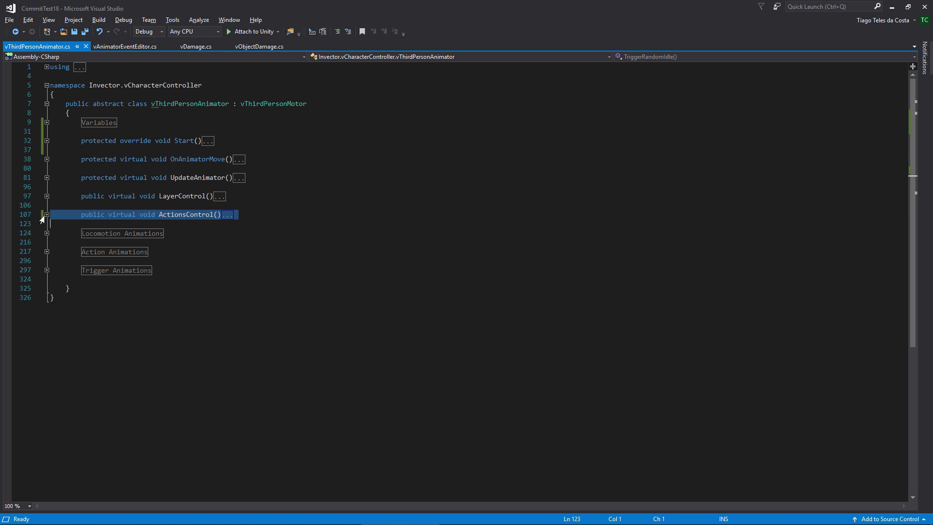
left_click(47, 215)
left_click(290, 280)
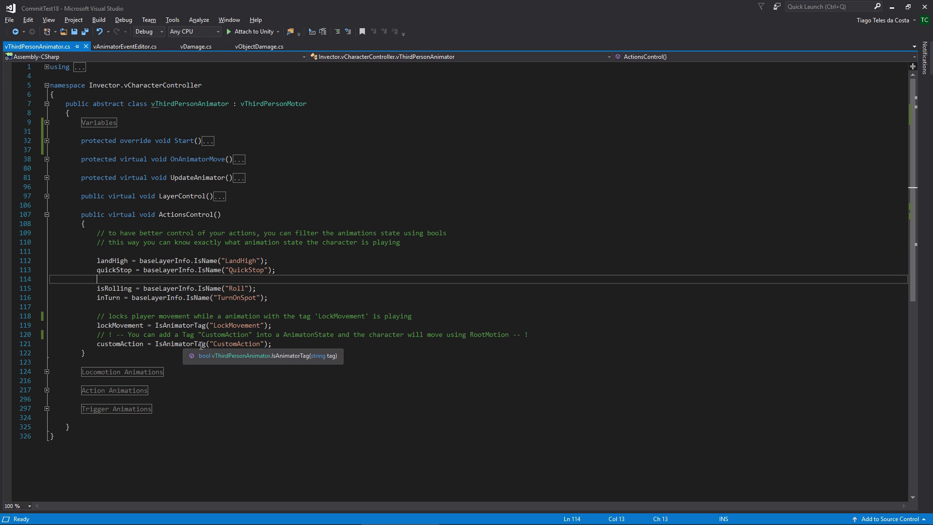
left_click(222, 345)
double_click(222, 345)
left_click(319, 346)
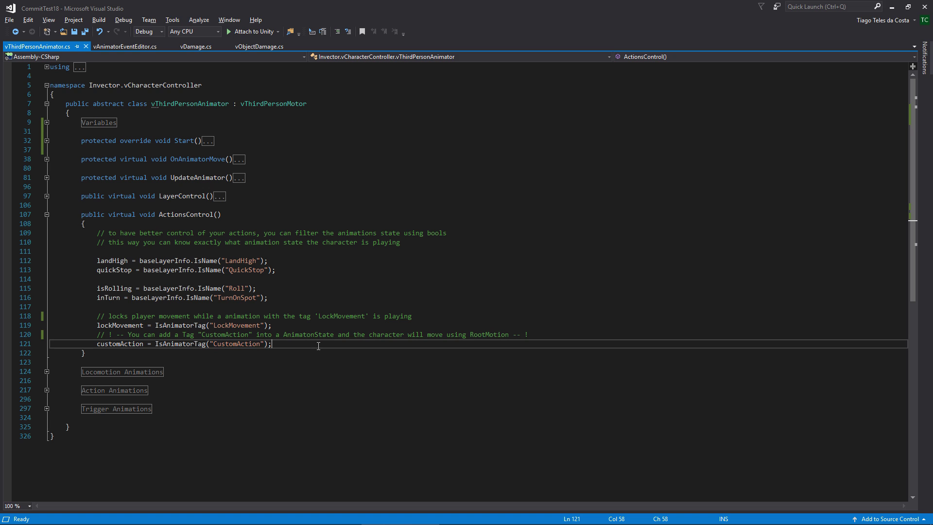
Step: Compare the state's CustomAction tag in Unity with the customAction variable in the Visual Studio script
key("alt+Tab")
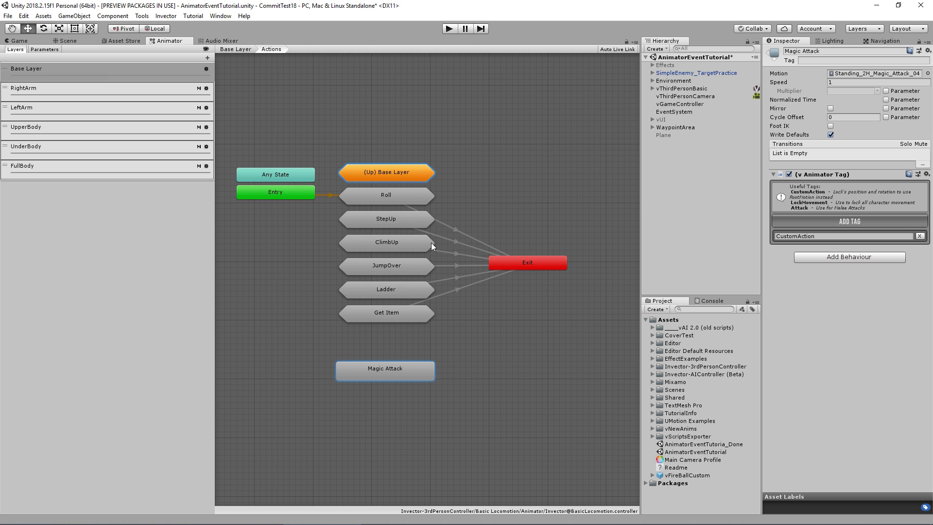
key("alt+Tab")
double_click(110, 345)
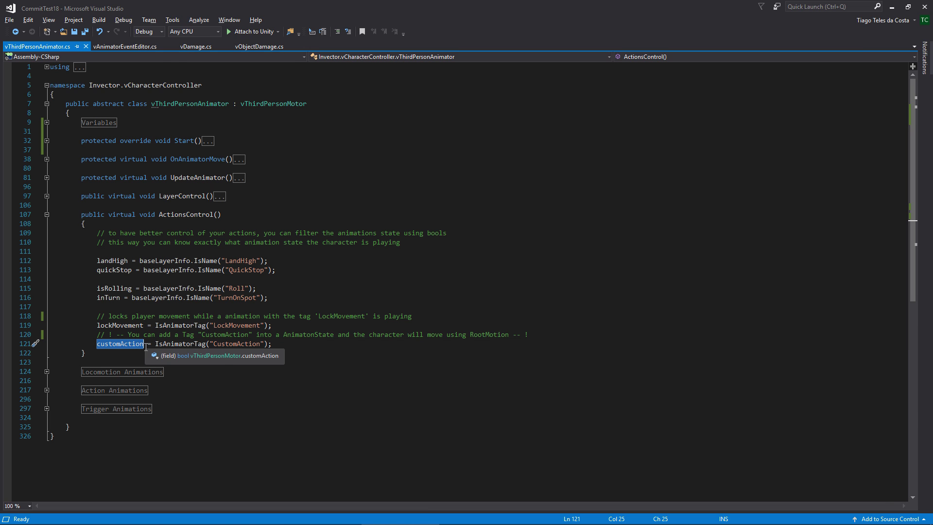
Step: Switch back to Unity and create a transition from the MagicAttack state to Exit
key("alt+Tab")
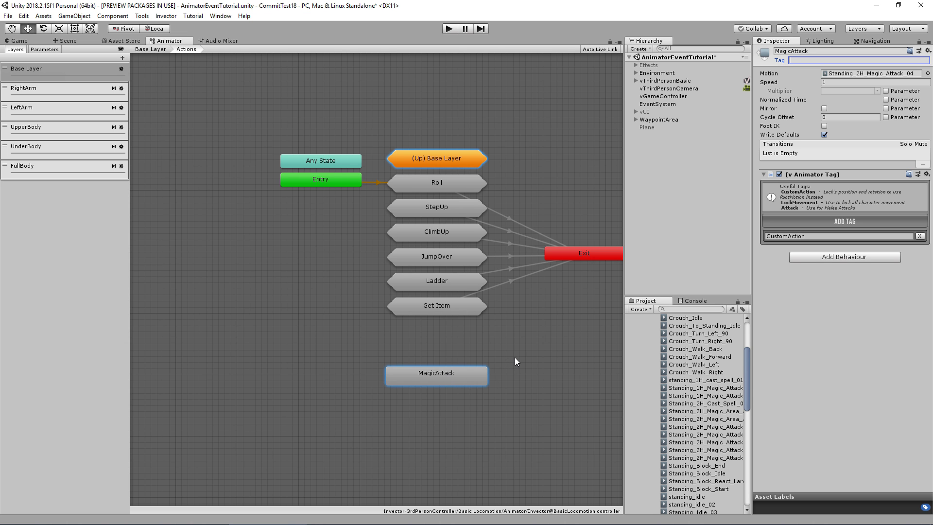
right_click(456, 373)
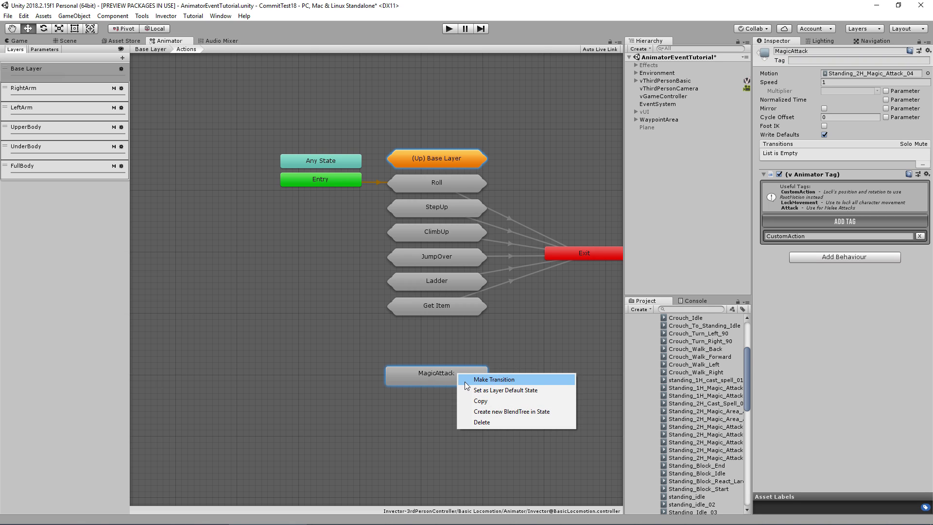
left_click(465, 381)
left_click(577, 255)
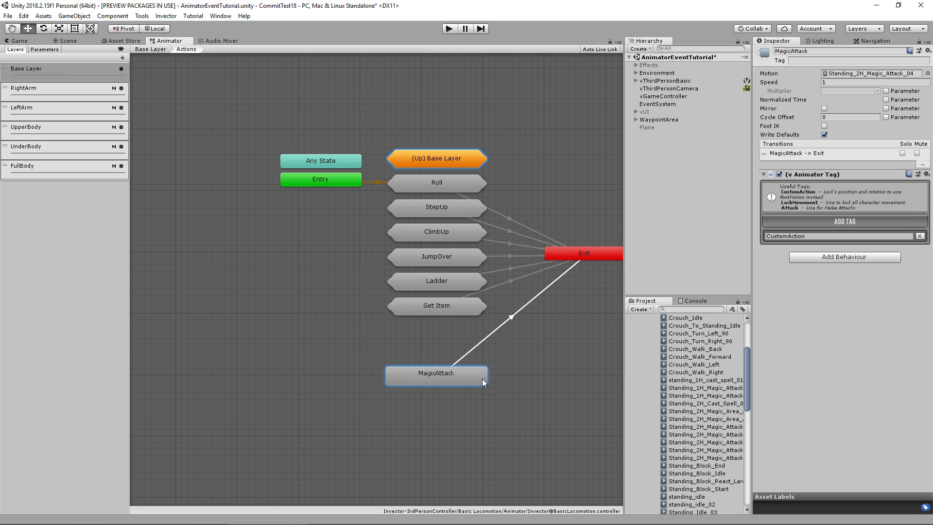
Step: Check the Base Layer, return to the Actions sub-state machine and copy the MagicAttack state's name
left_click(160, 49)
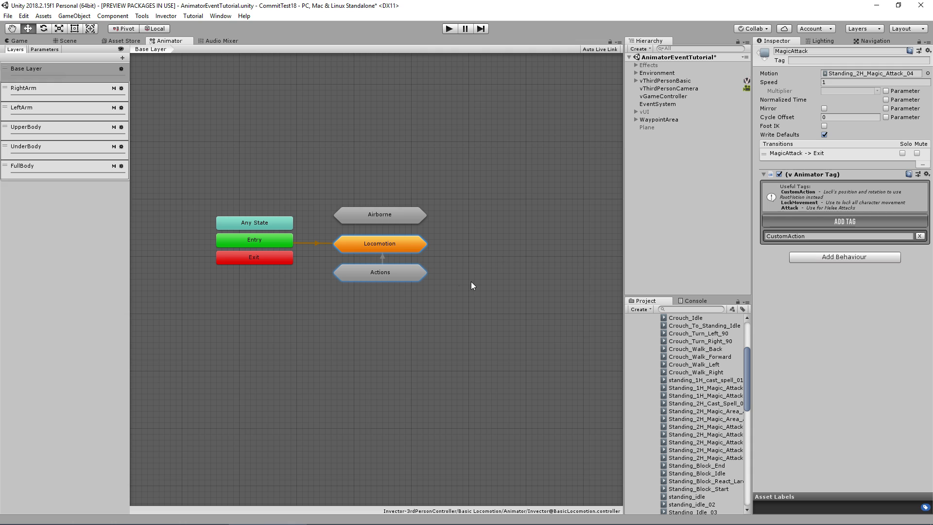
double_click(407, 276)
left_click(438, 381)
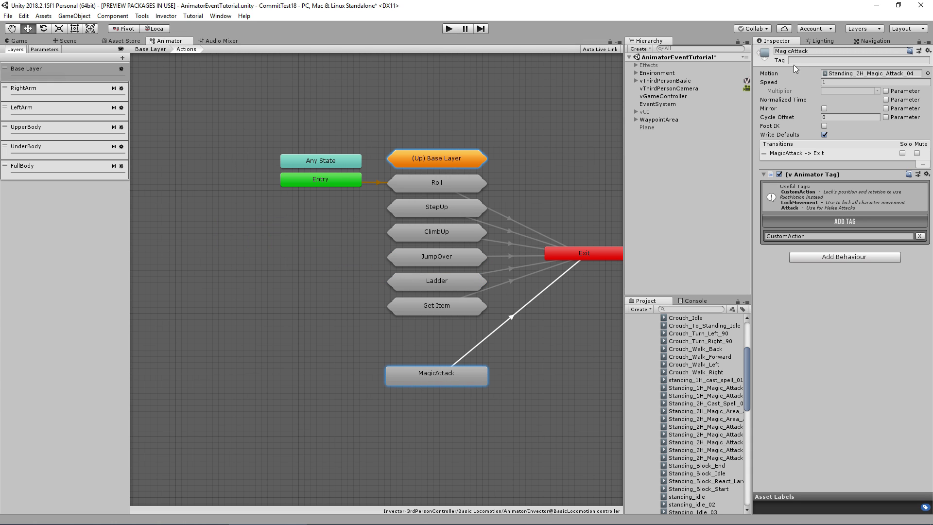
left_click(819, 51)
key("ctrl+c")
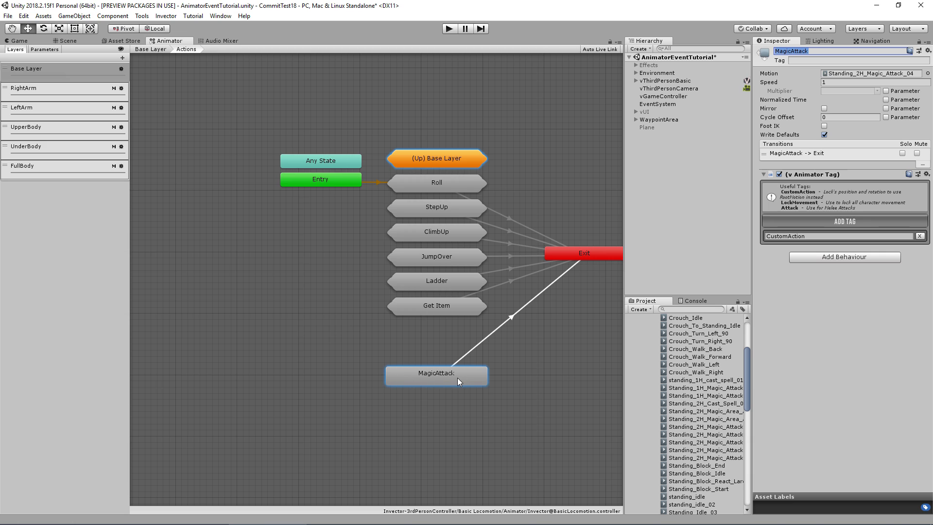
Step: Set the Generic Animation component's Animation Clip on vThirdPersonBasic to MagicAttack and check its Action Input settings
left_click(689, 81)
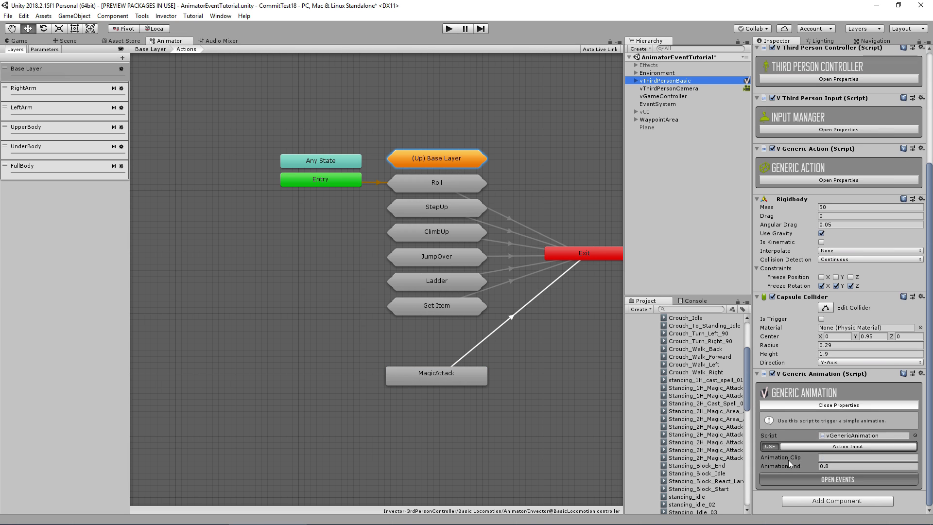
left_click(843, 457)
key("ctrl+v")
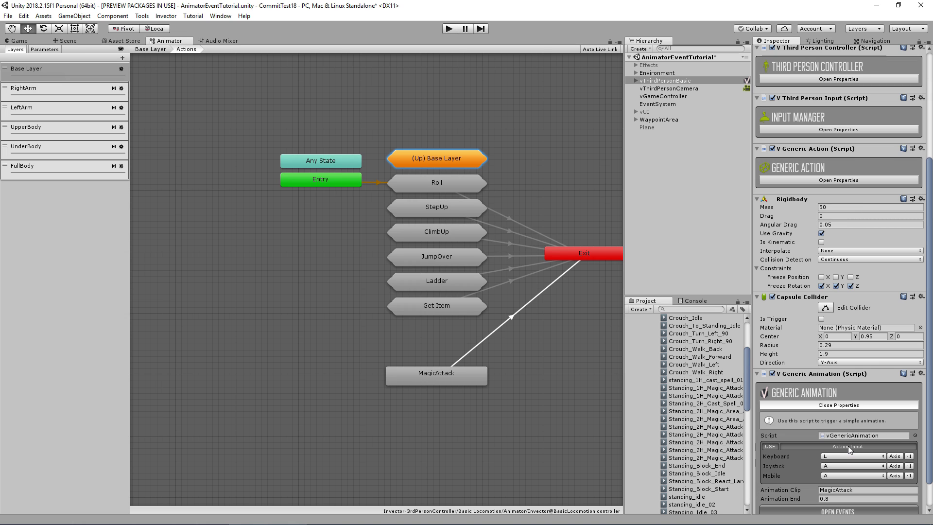
left_click(848, 446)
left_click(839, 445)
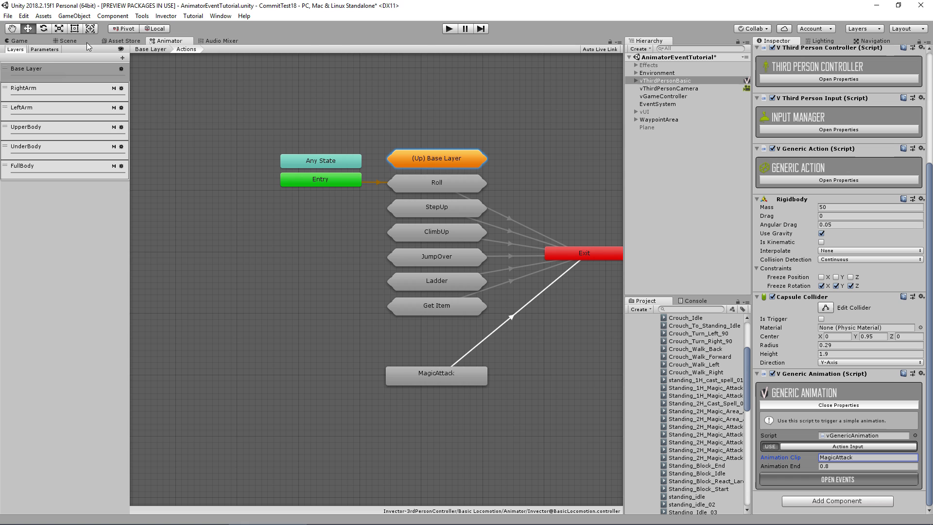
Step: Run the scene in the Game view and walk the character forward to test the setup
left_click(20, 41)
left_click(451, 30)
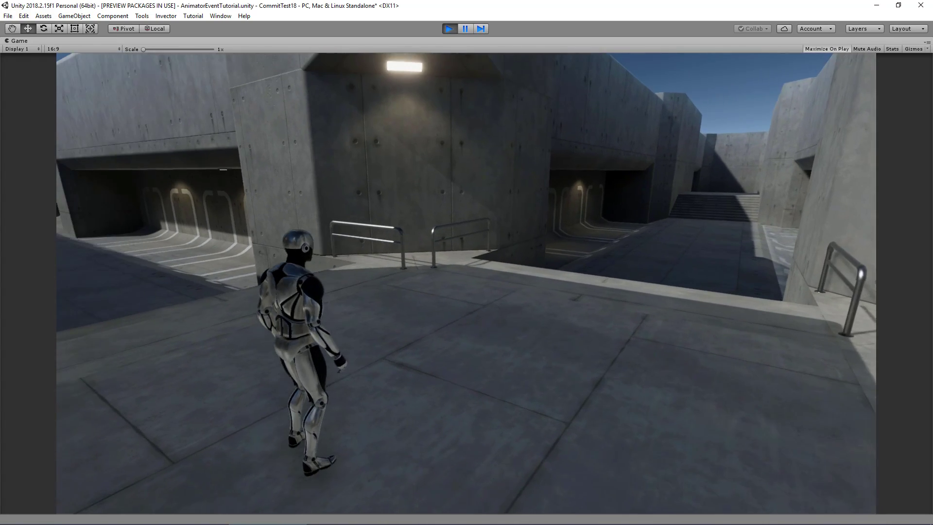
key("w")
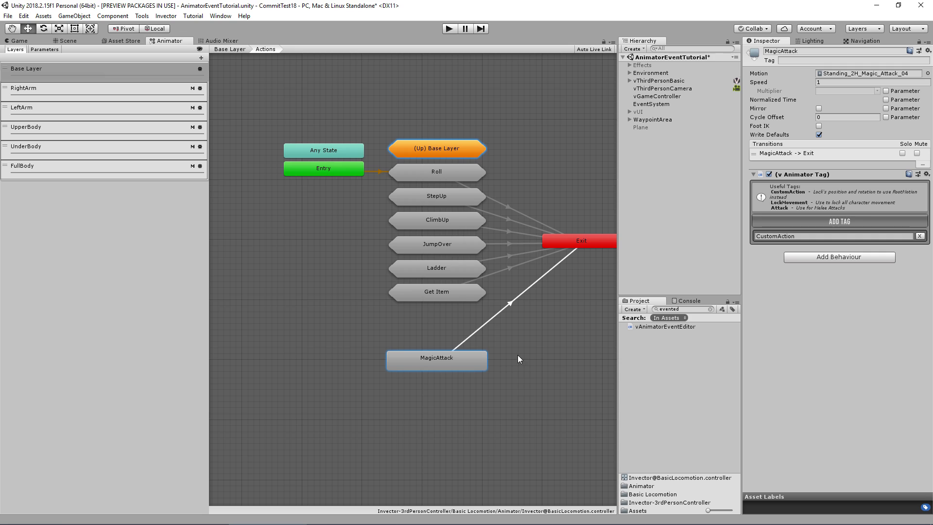
Step: Add a vAnimatorEvent behaviour to the MagicAttack state with an event named PlayFireEffect
left_click(808, 259)
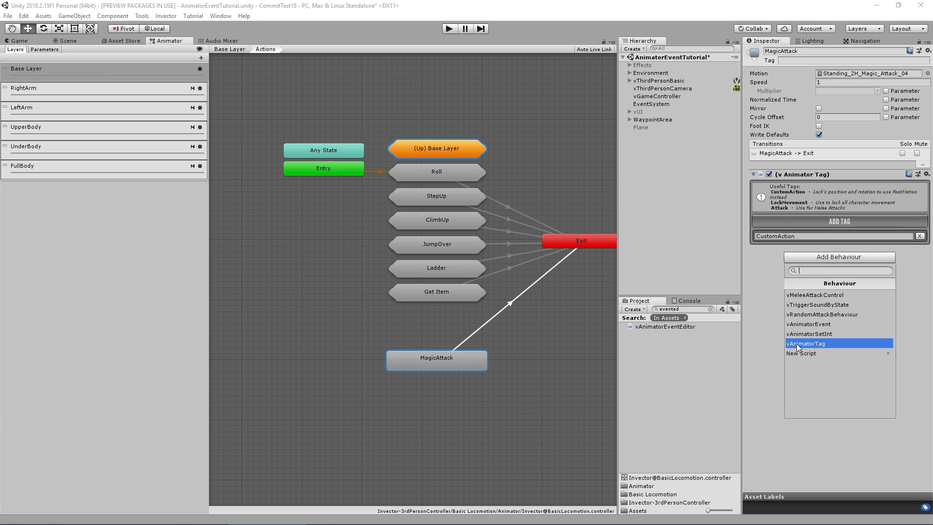
left_click(840, 326)
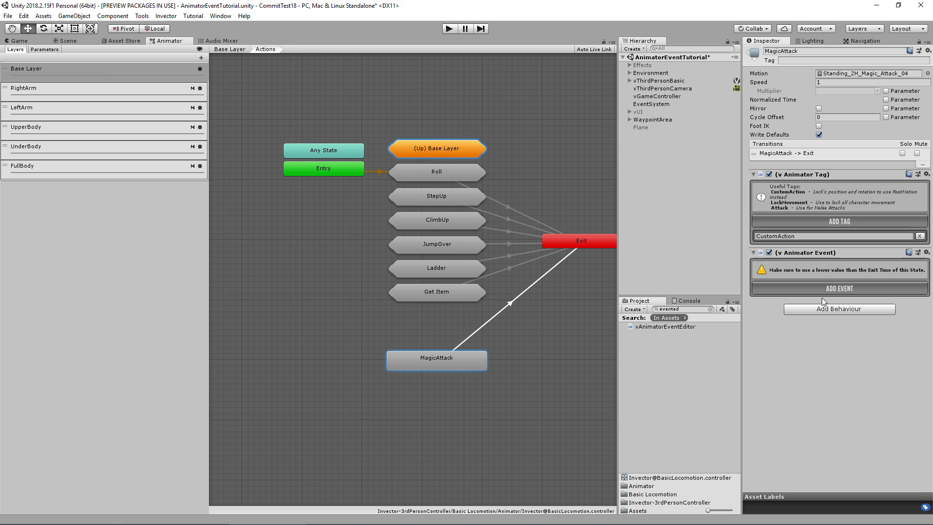
left_click(833, 289)
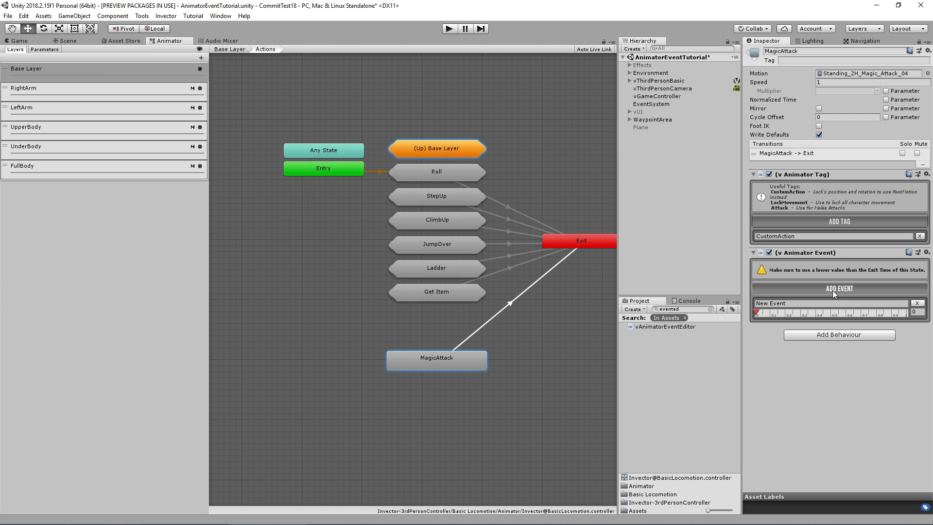
left_click(803, 304)
type("PlayFire")
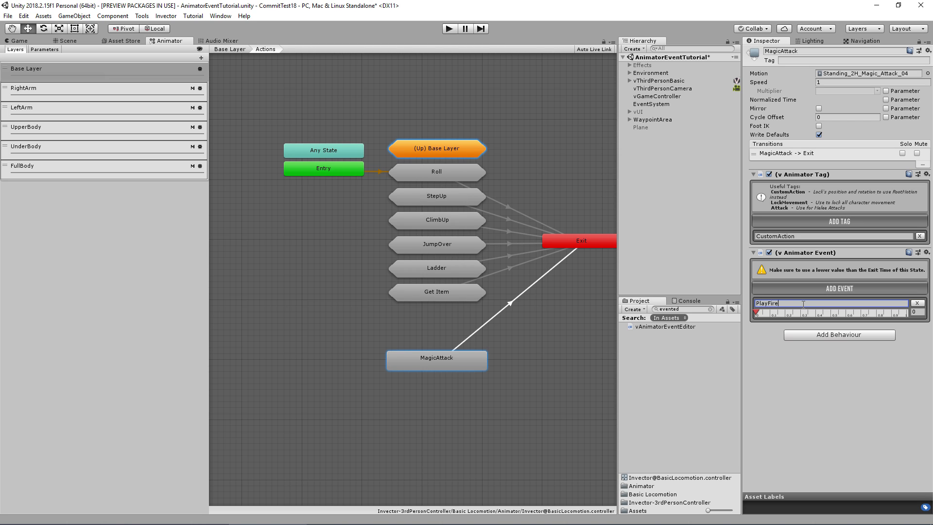
type("Effect")
mouse_move(756, 313)
left_mouse_down()
mouse_move(911, 313)
mouse_move(734, 308)
left_mouse_up()
Step: Preview the Standing_2H_Magic_Attack_04 clip in a separate window and scrub to the casting pose at about frame 30
left_click(872, 73)
left_click(682, 469)
right_click(806, 339)
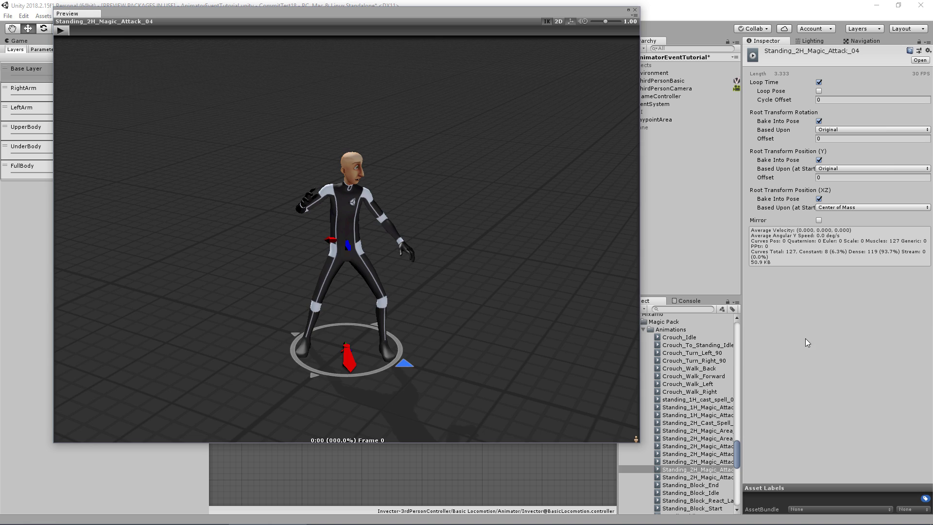
left_click_drag(76, 33, 635, 30)
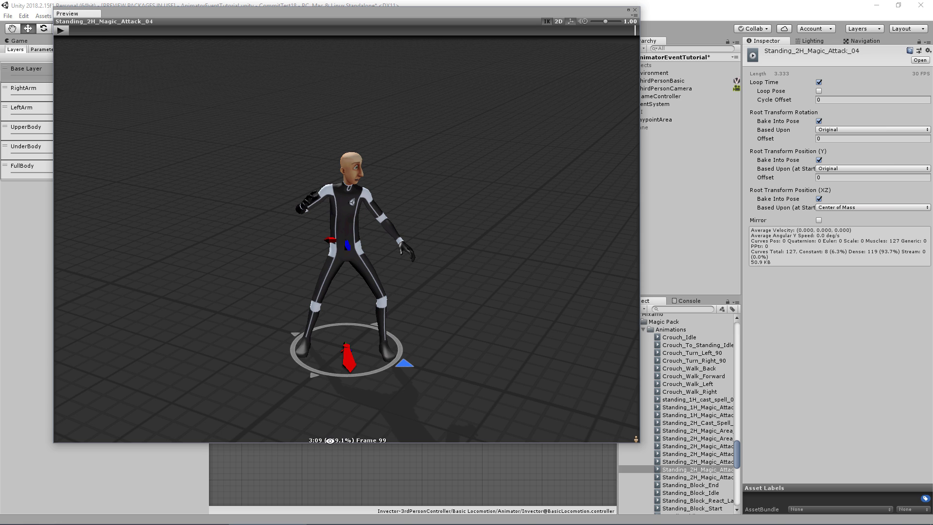
left_click_drag(625, 33, 245, 41)
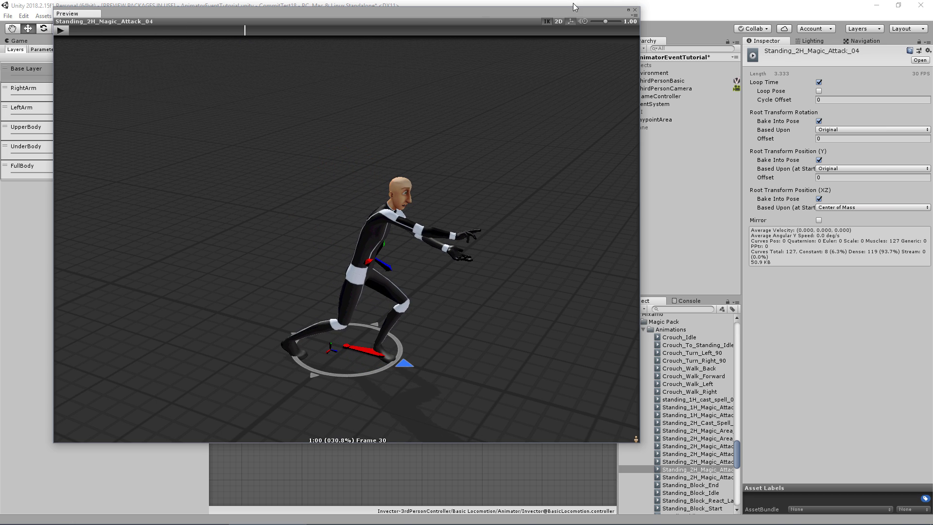
Step: Reselect the MagicAttack state and set the PlayFireEffect event's trigger time to 0.3
left_click_drag(586, 11, 399, 17)
left_click(479, 360)
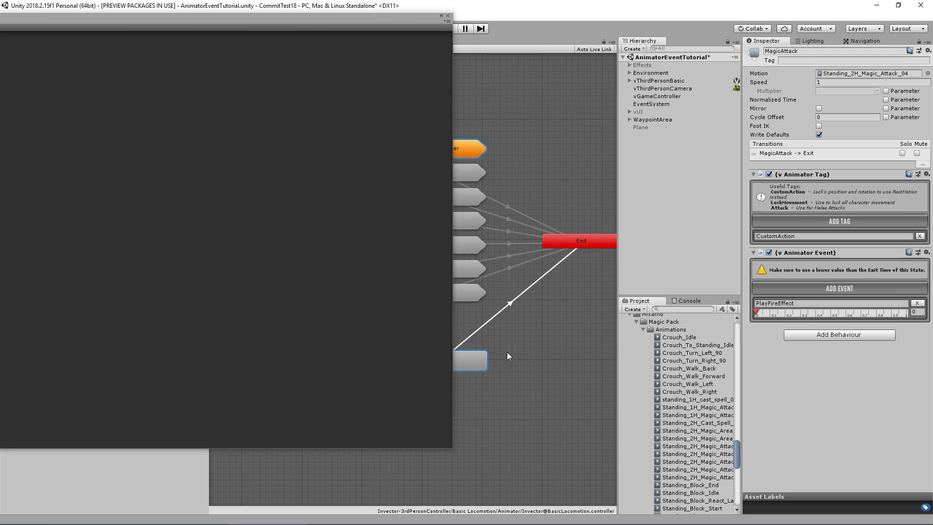
type("0.3")
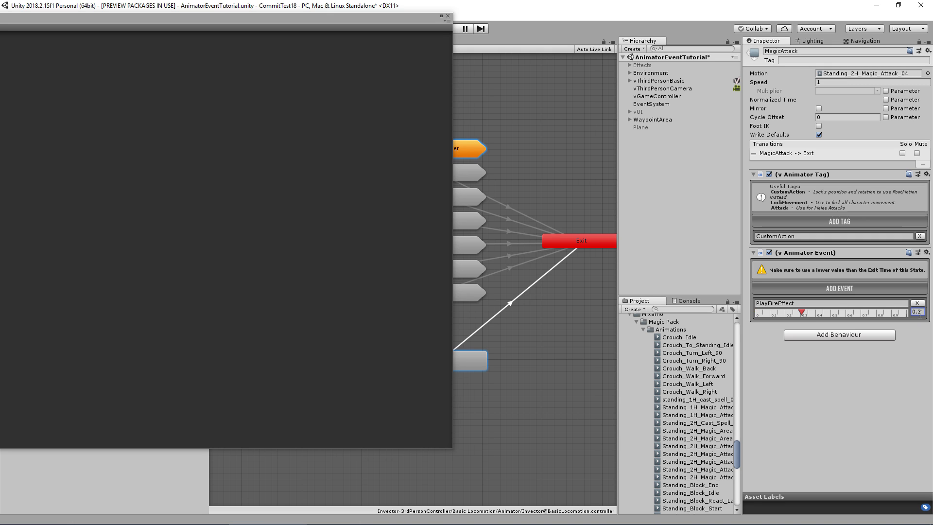
Step: Add a second event named StopFireEffect to the MagicAttack state's Animator Event behaviour
left_click(885, 287)
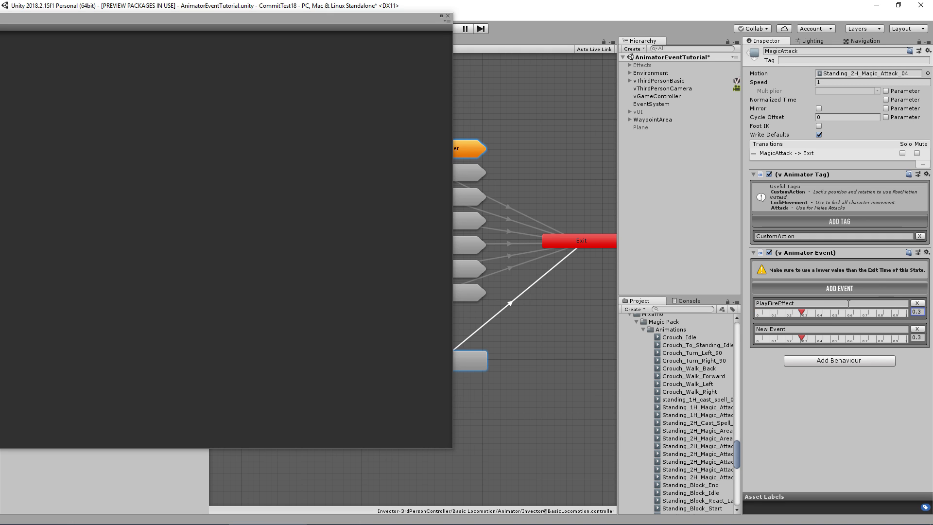
left_click(811, 329)
type("StopF")
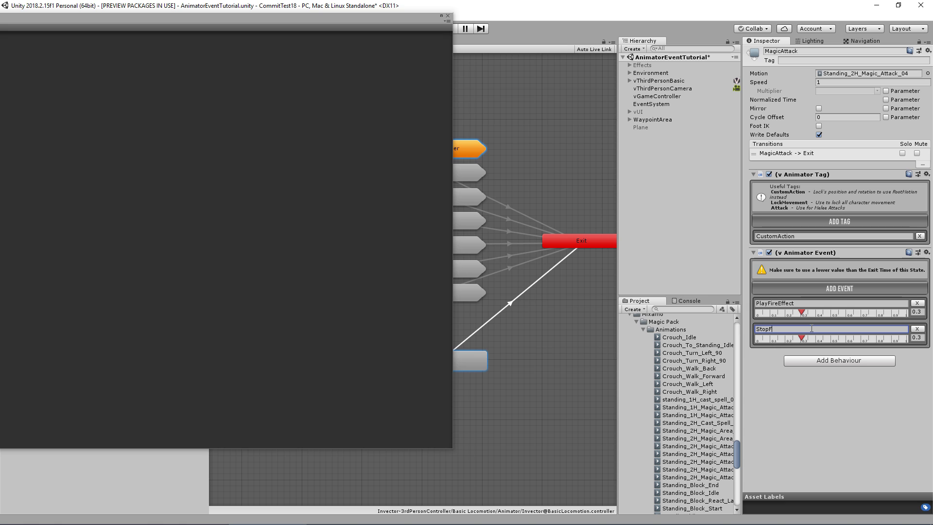
type("ireEffect")
Step: Scrub through the later part of the magic attack clip preview and close the preview window
left_click_drag(313, 19, 500, 25)
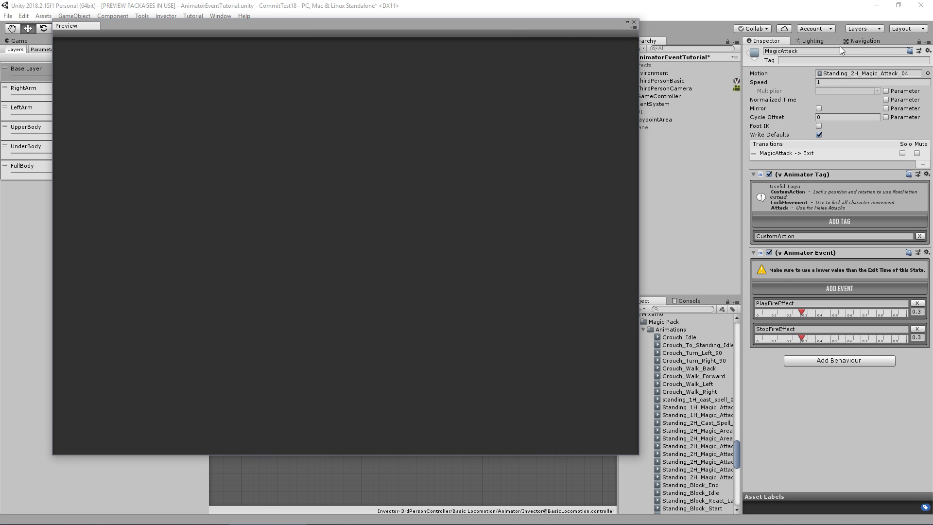
double_click(848, 74)
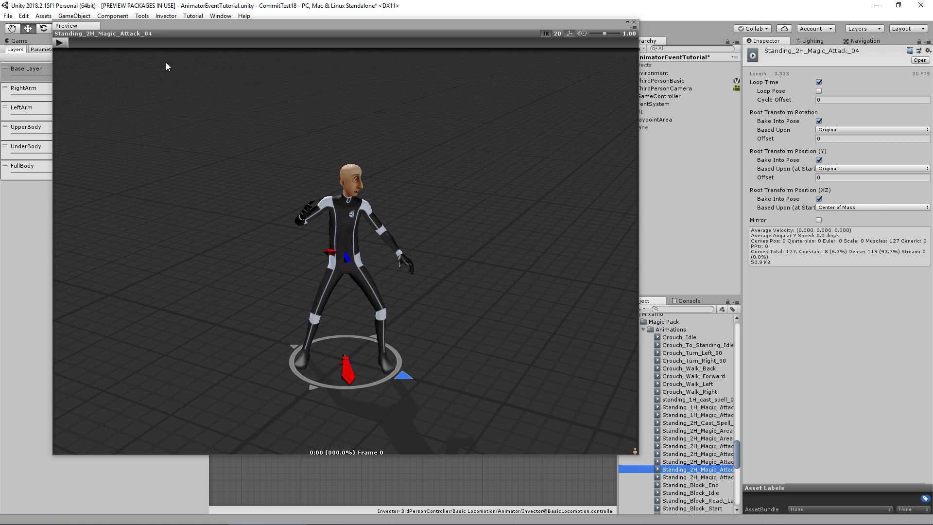
left_click_drag(116, 41, 520, 41)
left_click(634, 22)
Step: Set the StopFireEffect event's trigger time to 0.8 and check it against the MagicAttack to Exit transition's exit time
left_click(444, 360)
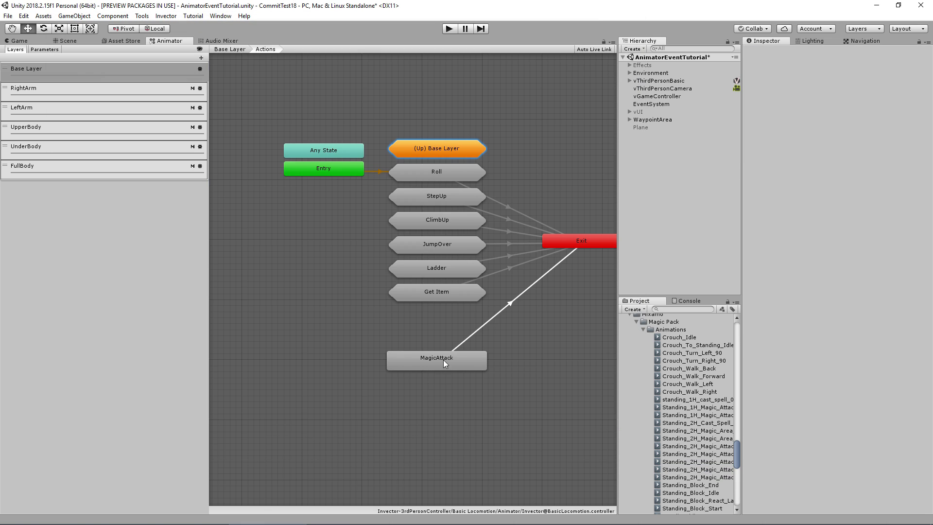
left_click(444, 359)
left_click(916, 337)
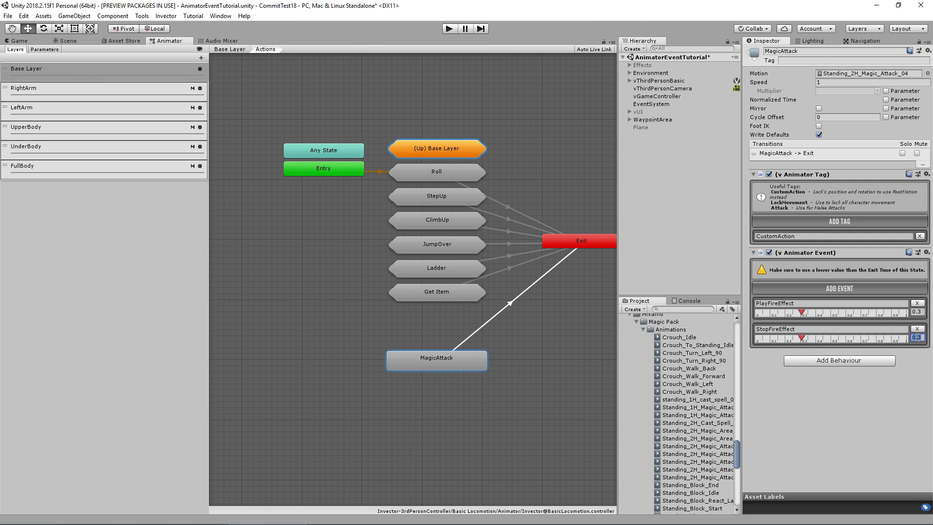
type("0.8")
left_click(500, 314)
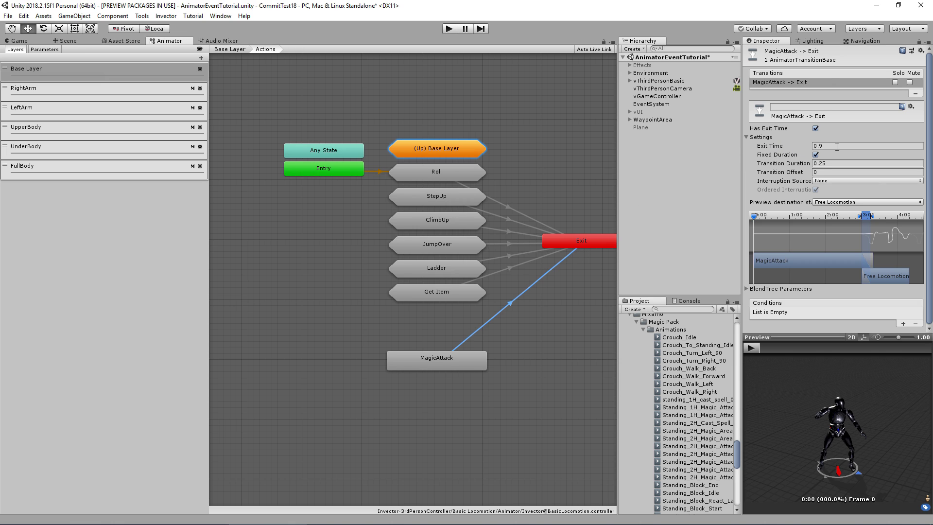
left_click(440, 360)
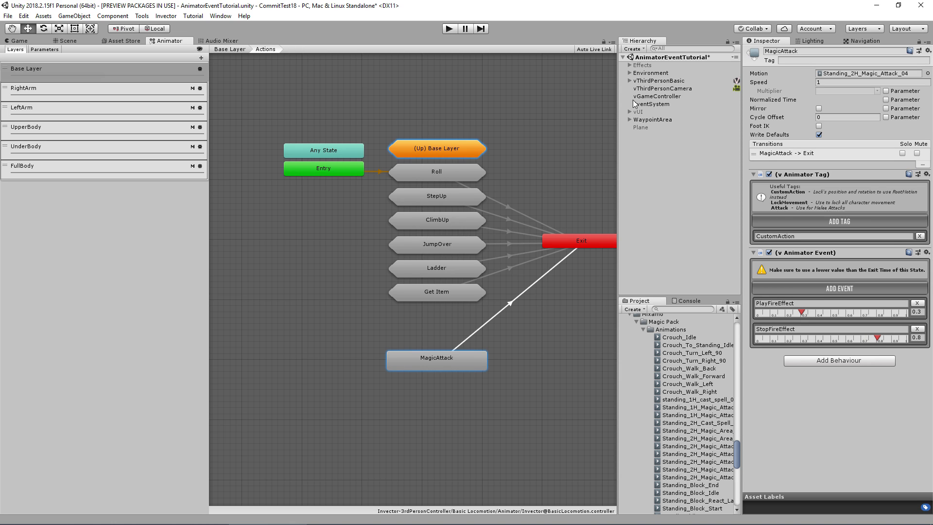
Step: Add the V Animator Event Receiver component to vThirdPersonBasic and open its properties
left_click(645, 81)
scroll(828, 486, "down", 5)
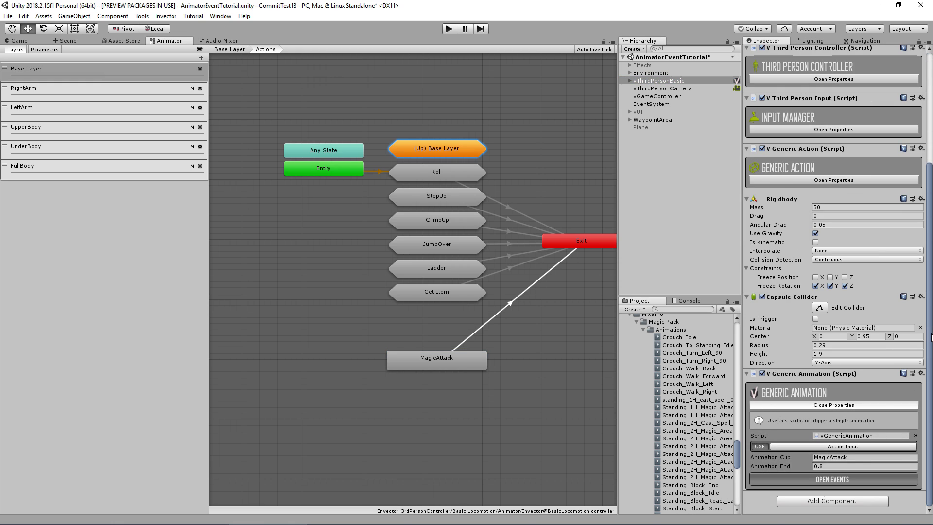
left_click(828, 501)
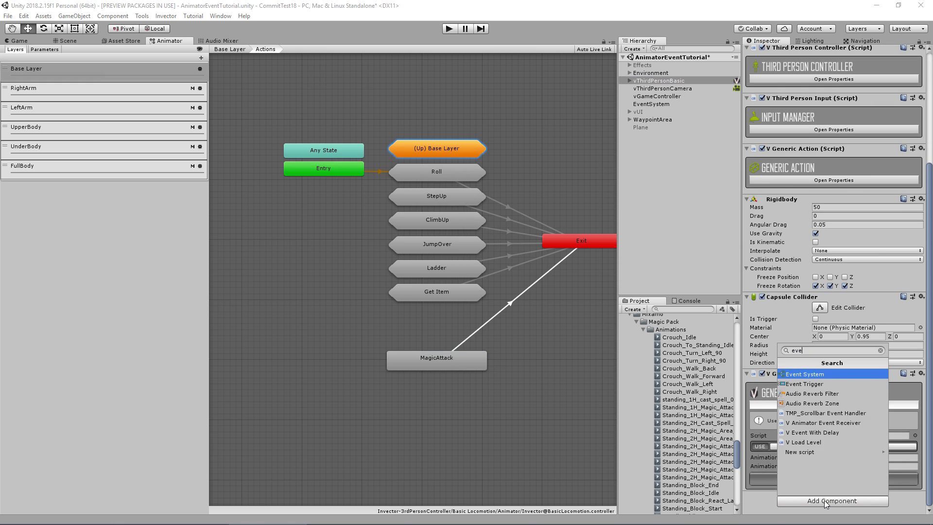
key("Down")
key("Down")
key("Down")
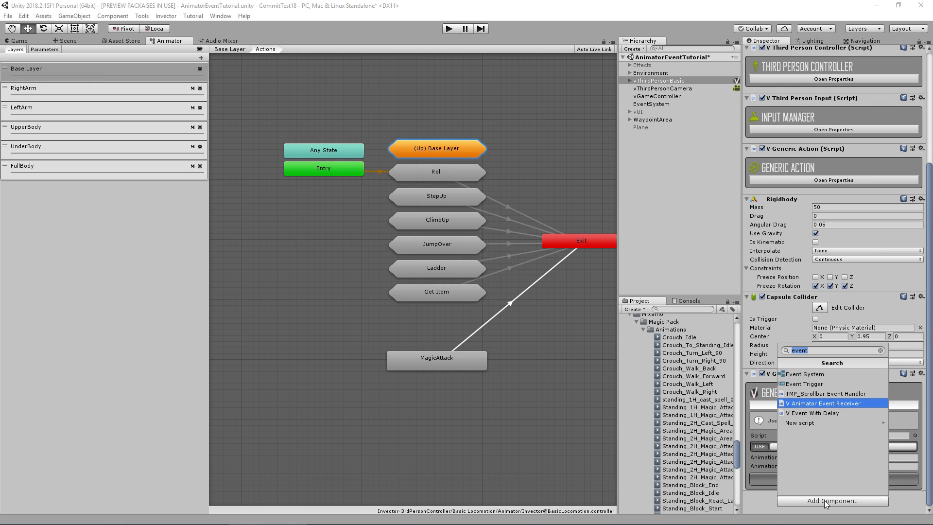
key("Return")
scroll(846, 477, "down", 3)
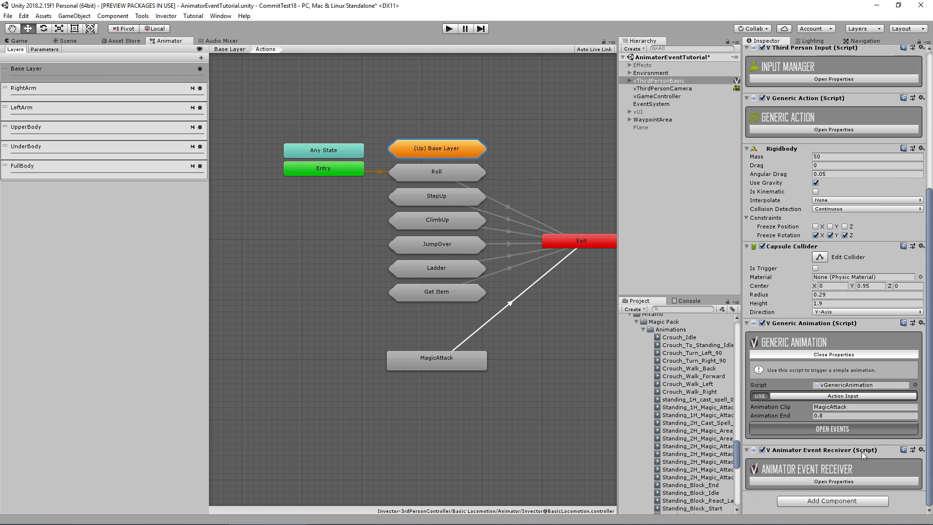
left_click(835, 481)
scroll(836, 476, "down", 3)
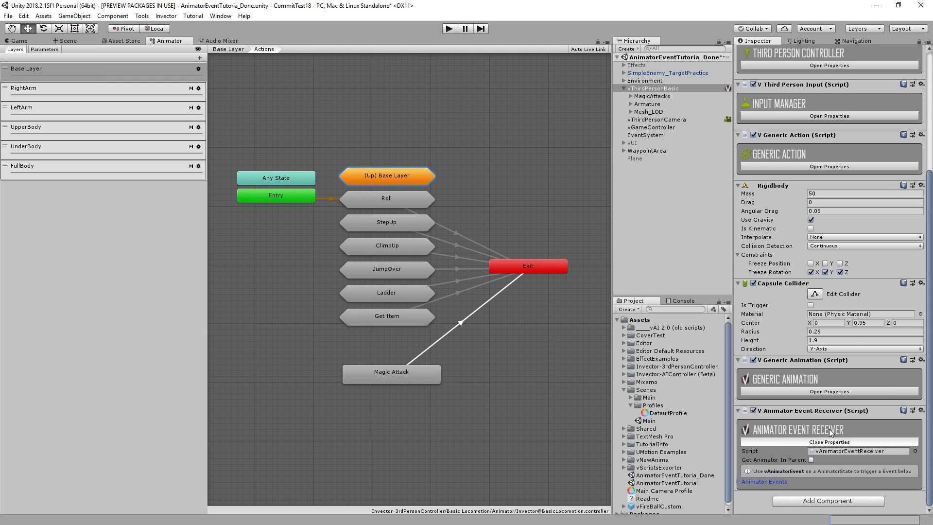
Step: In the AnimatorEventTutoria_Done scene, examine the Magic Attack state's events and vThirdPersonBasic's Animator and Event Receiver components, including Get Animator In Parent
scroll(894, 440, "up", 10)
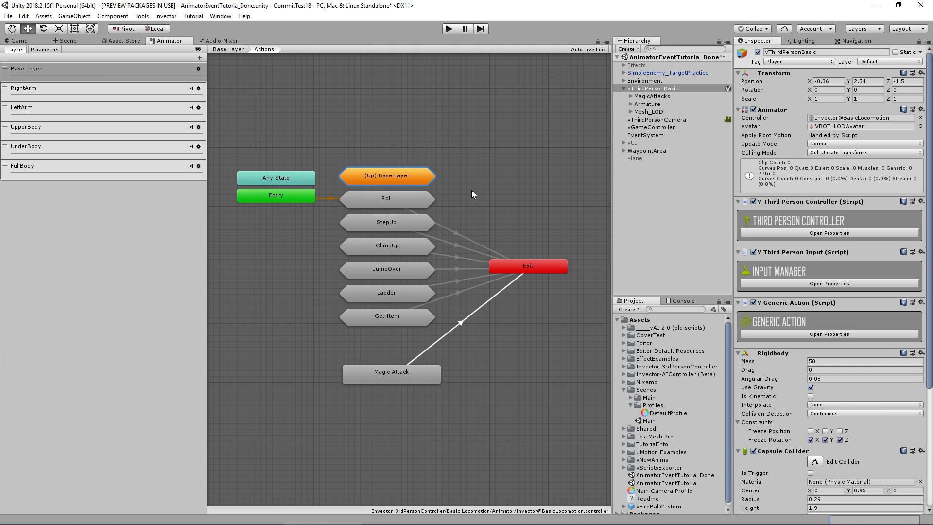
left_click(373, 375)
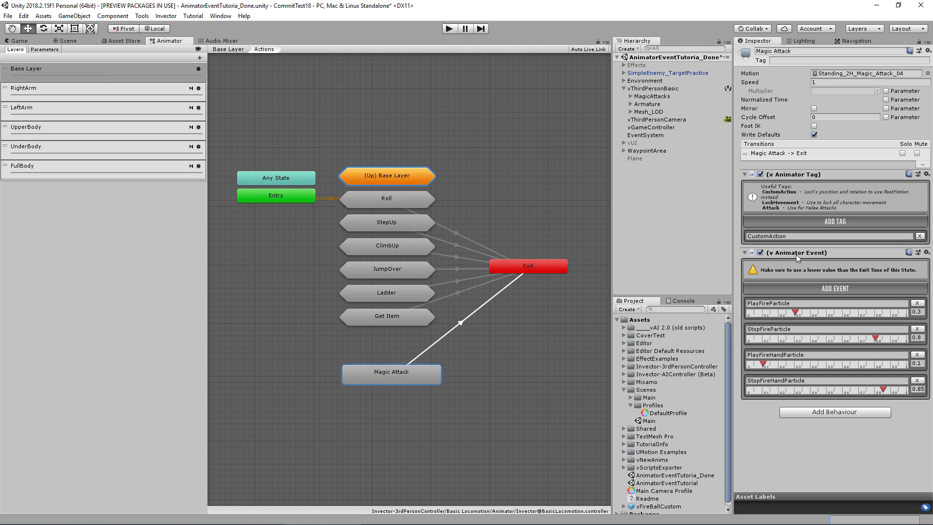
key("ctrl+z")
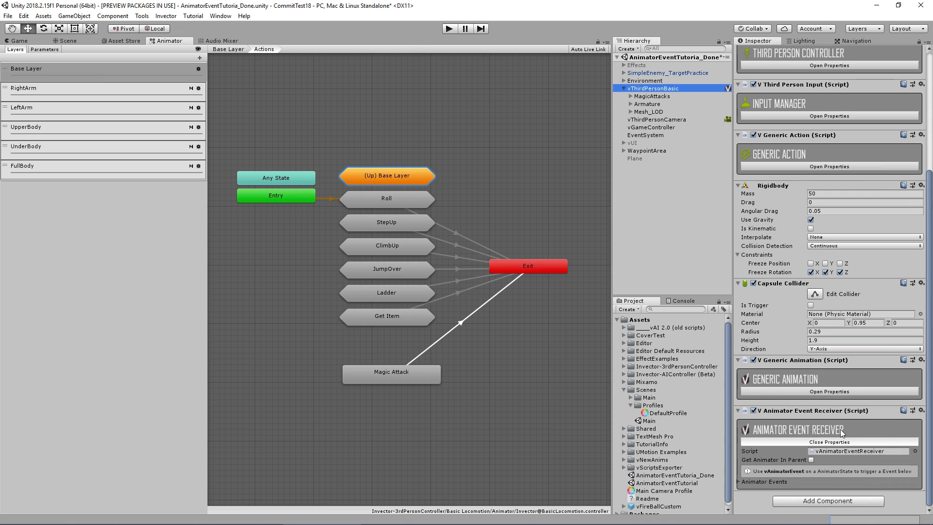
scroll(778, 104, "up", 8)
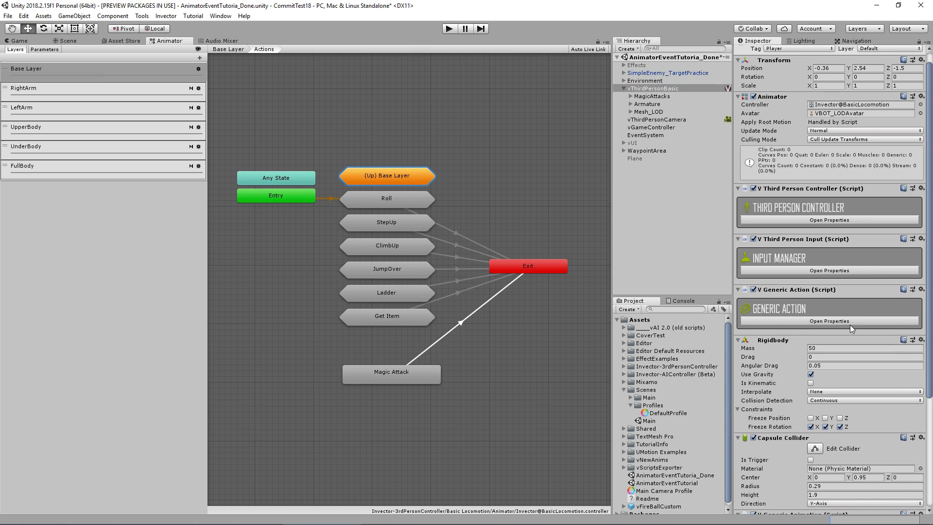
scroll(850, 325, "down", 5)
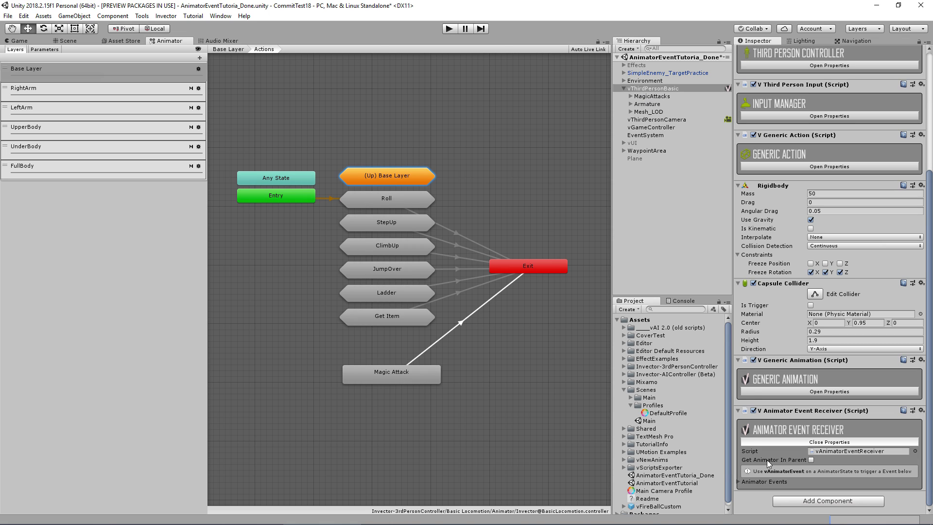
left_click(812, 459)
scroll(779, 126, "up", 5)
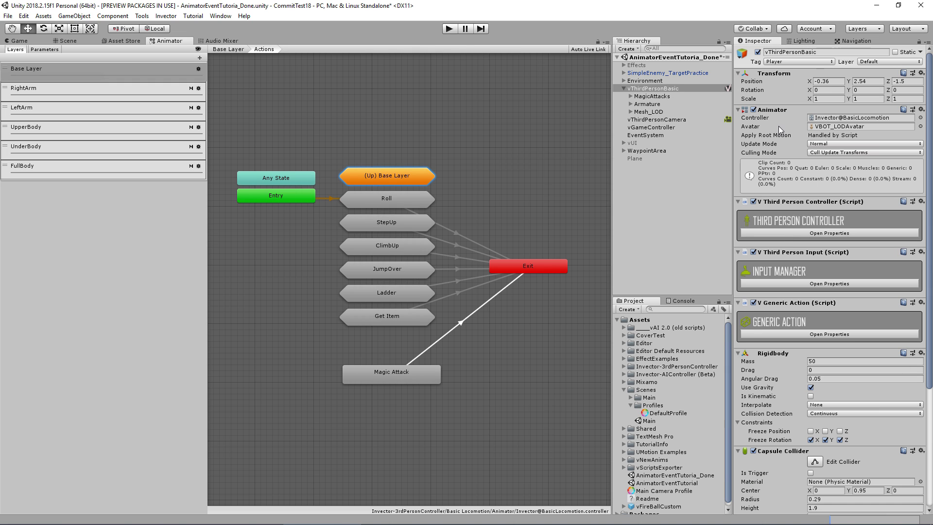
mouse_move(336, 420)
left_mouse_down()
mouse_move(380, 348)
mouse_move(461, 150)
mouse_move(326, 426)
left_mouse_up()
left_click(360, 371)
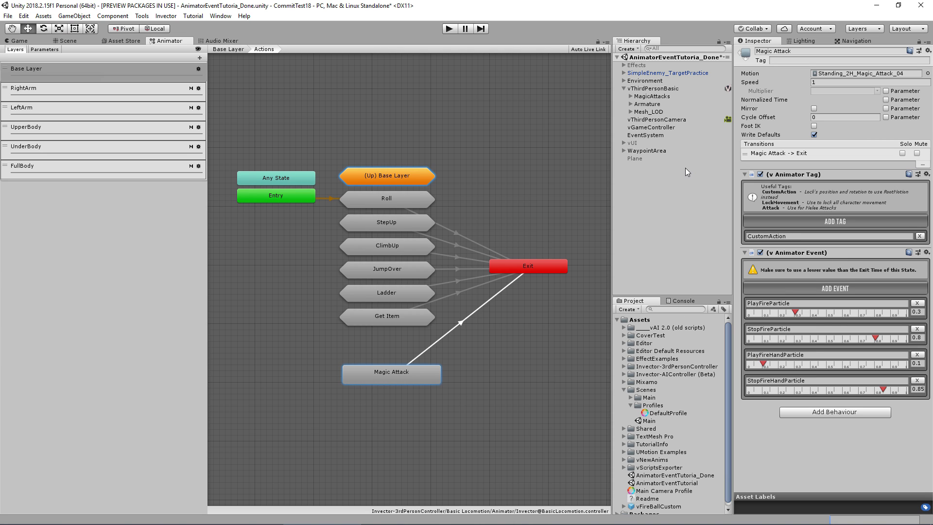
left_click(656, 89)
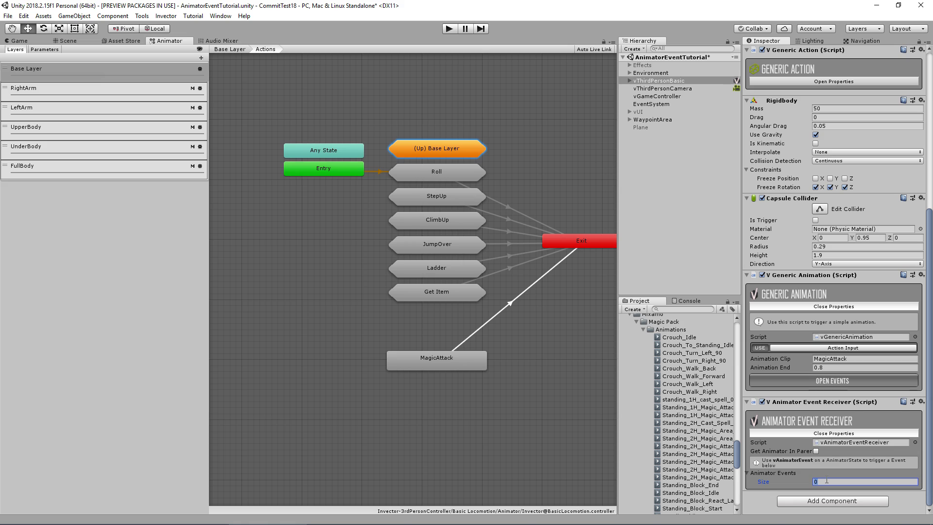
Step: Create two animator events in the Animator Event Receiver and name them PlayFireEffect and StopFireEffect
type("2")
key("Return")
scroll(826, 477, "down", 3)
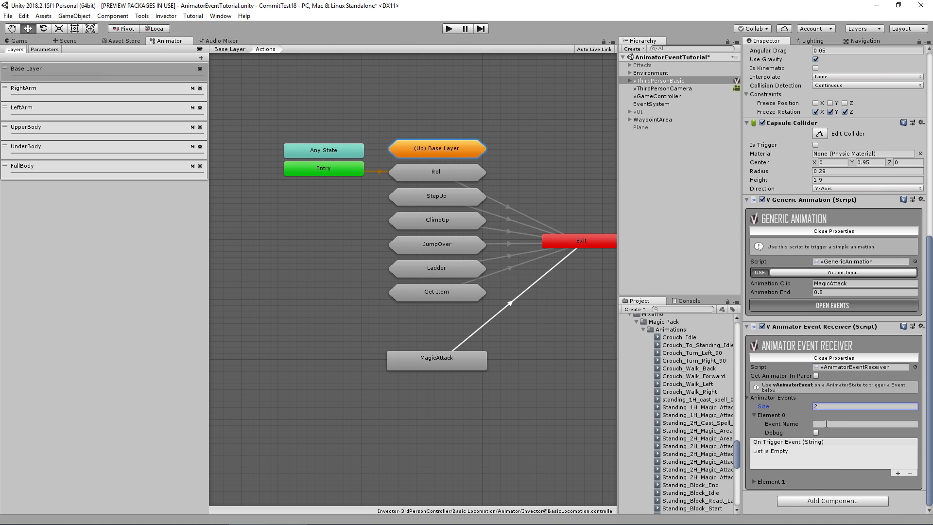
left_click(855, 424)
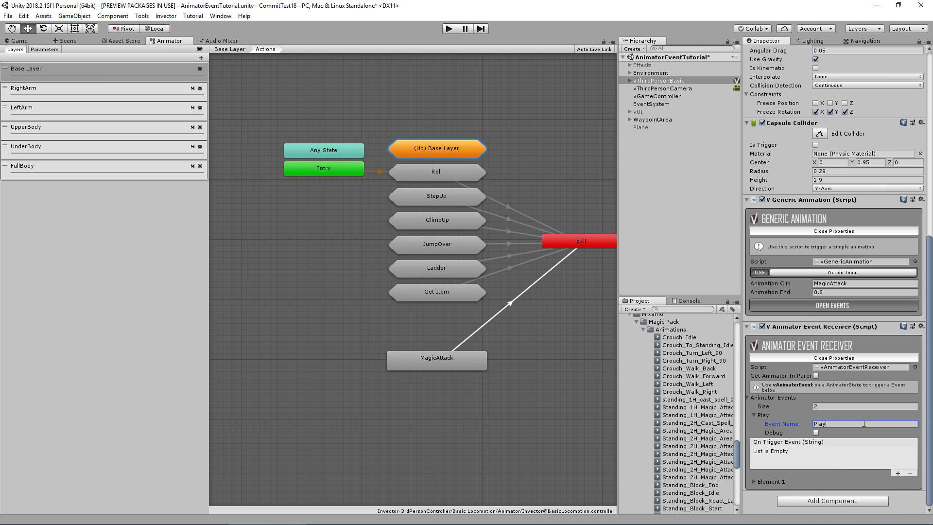
type("PlayFireA")
key("BackSpace")
type("Effect")
left_click(755, 482)
scroll(758, 481, "down", 2)
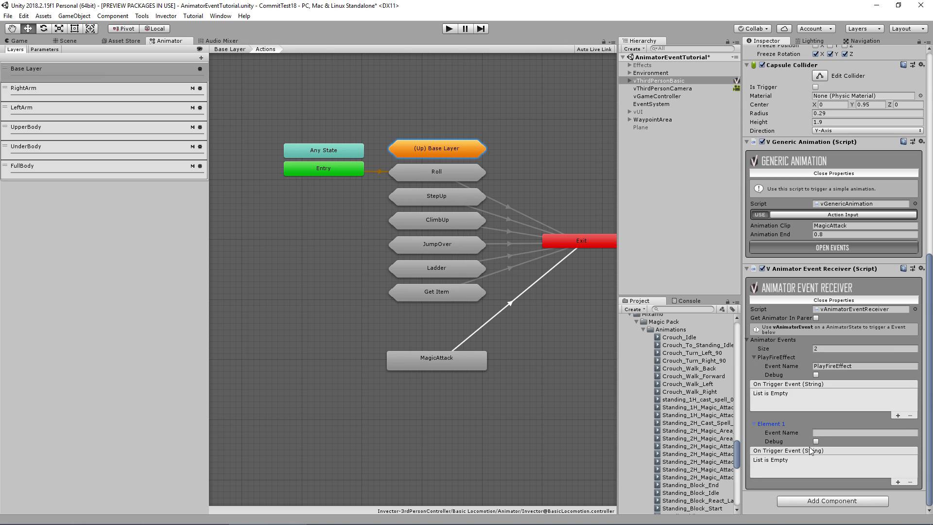
left_click(825, 432)
type("StopFireEffect")
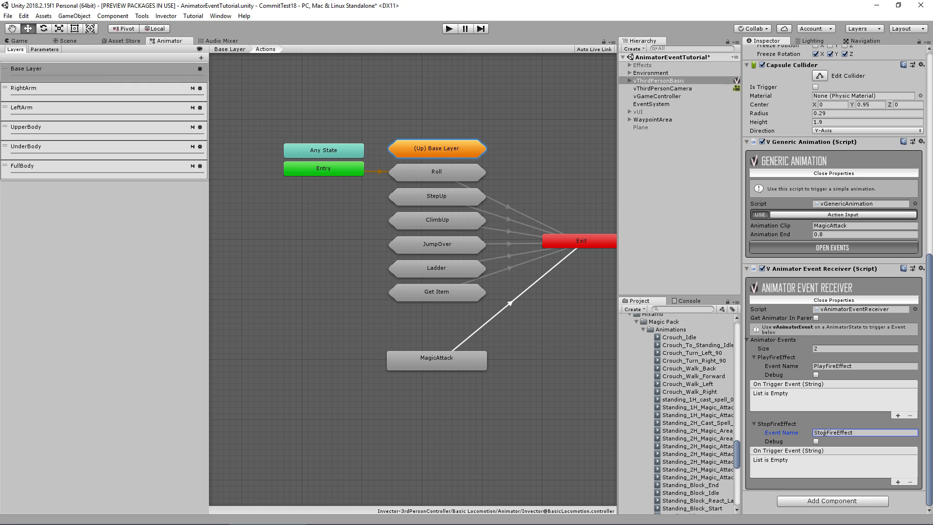
Step: Return to the scene view and add the FlameThrower prefab from Fire & Explosion Effects as a child of vThirdPersonBasic
left_click(74, 41)
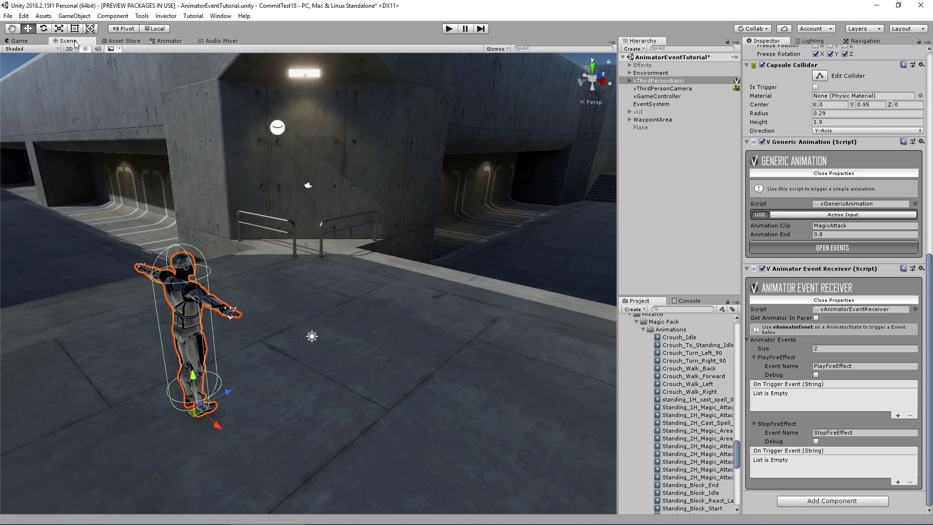
left_click(636, 322)
scroll(648, 376, "down", 5)
scroll(649, 374, "up", 12)
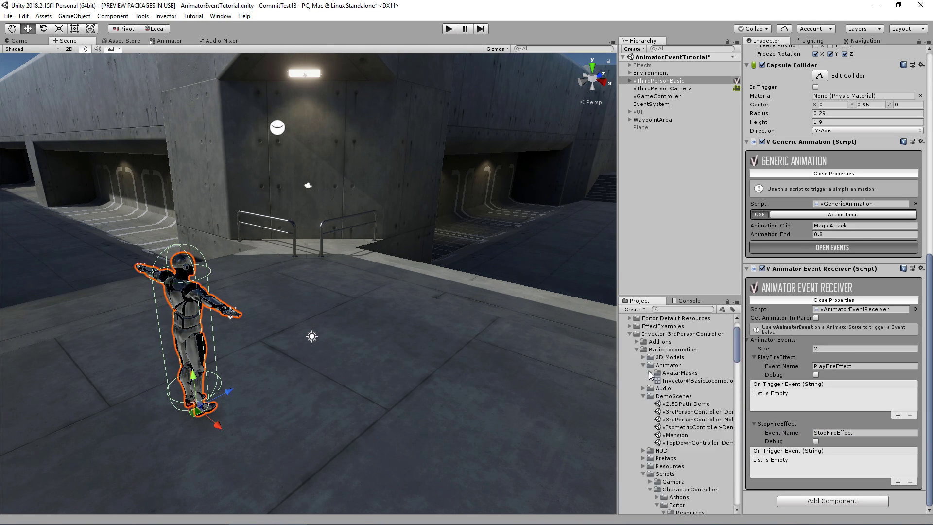
left_click(630, 366)
left_click(629, 382)
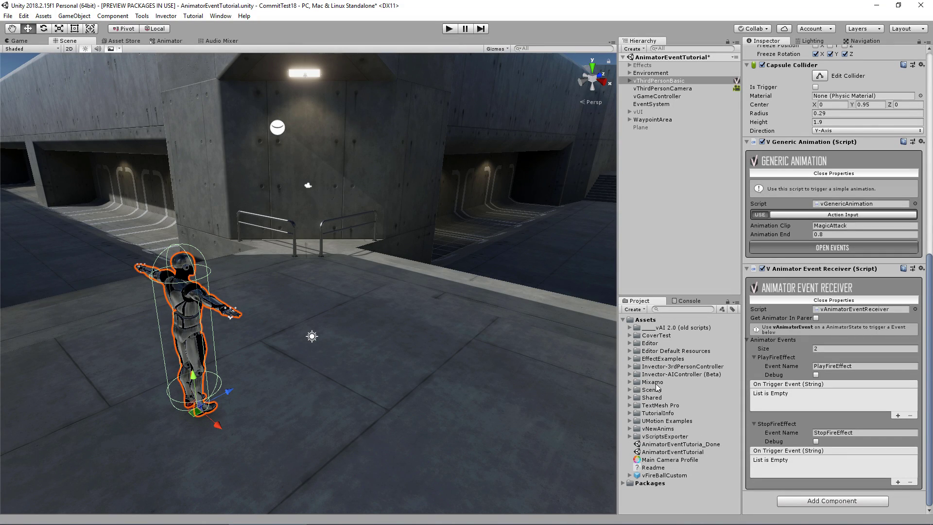
left_click(630, 359)
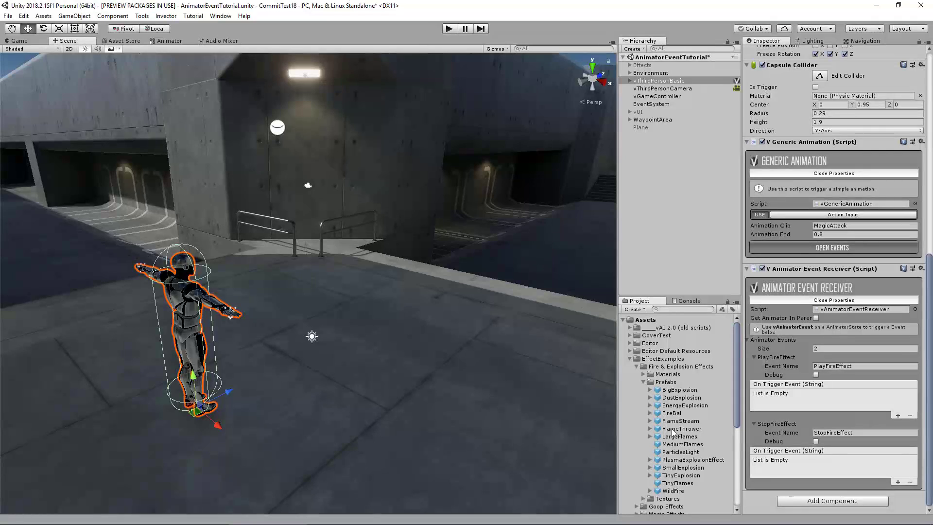
left_click_drag(682, 429, 665, 85)
Step: Set the FlameThrower's position and rotation to 0 on all axes
left_click(840, 91)
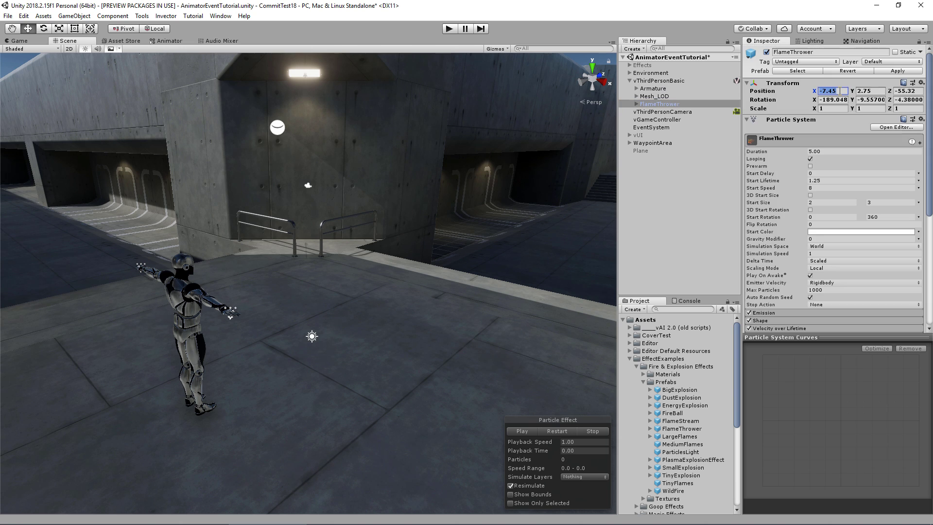
type("0")
key("Tab")
type("0")
key("Tab")
type("0")
key("Tab")
key("Tab")
type("0")
key("Tab")
type("0")
key("Tab")
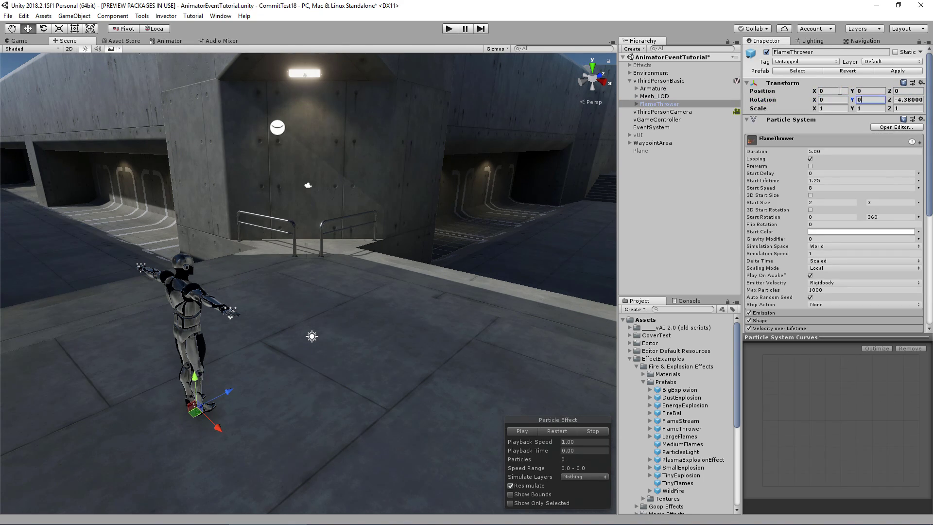
type("0")
Step: Move the FlameThrower in front of the character to about Y 1.19 and Z 0.81, preview its flame, and disable Play On Awake
left_click_drag(195, 372, 191, 278)
left_click_drag(224, 308, 278, 295)
left_click(512, 429)
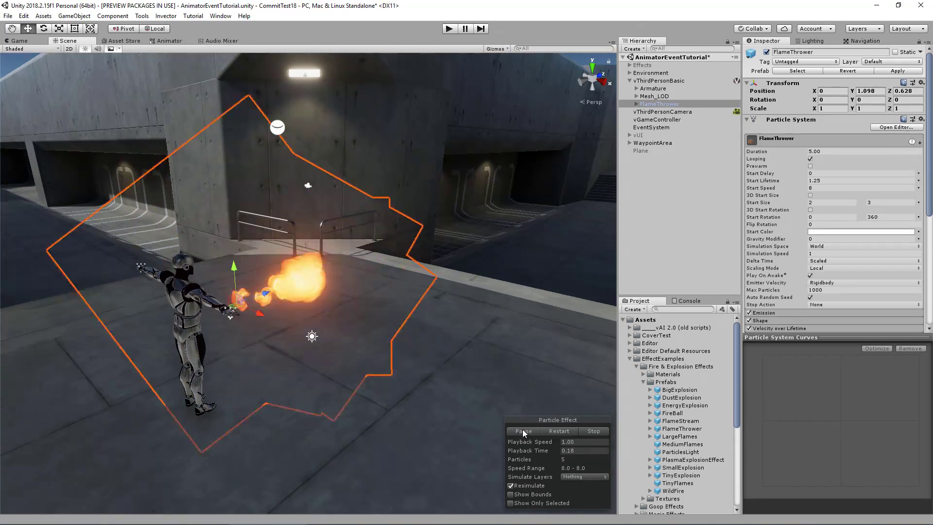
left_click_drag(350, 336, 368, 250, "alt")
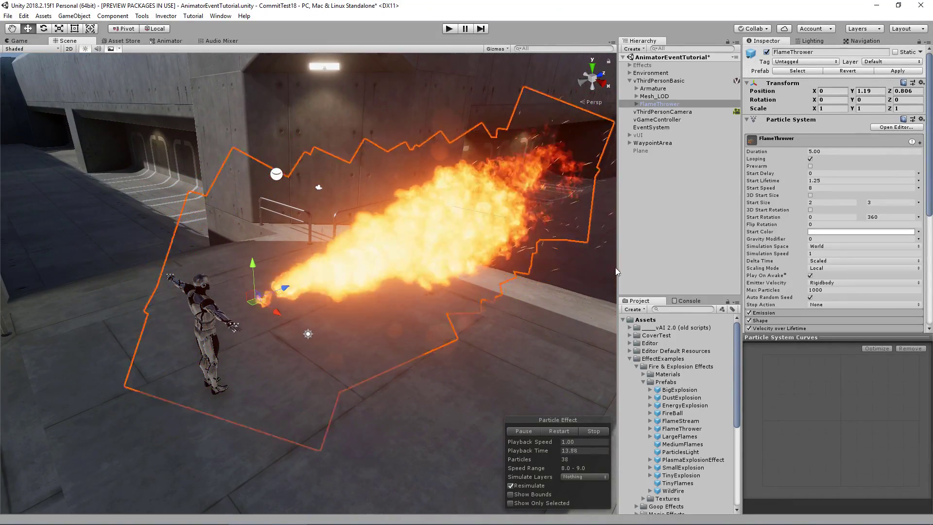
left_click(810, 275)
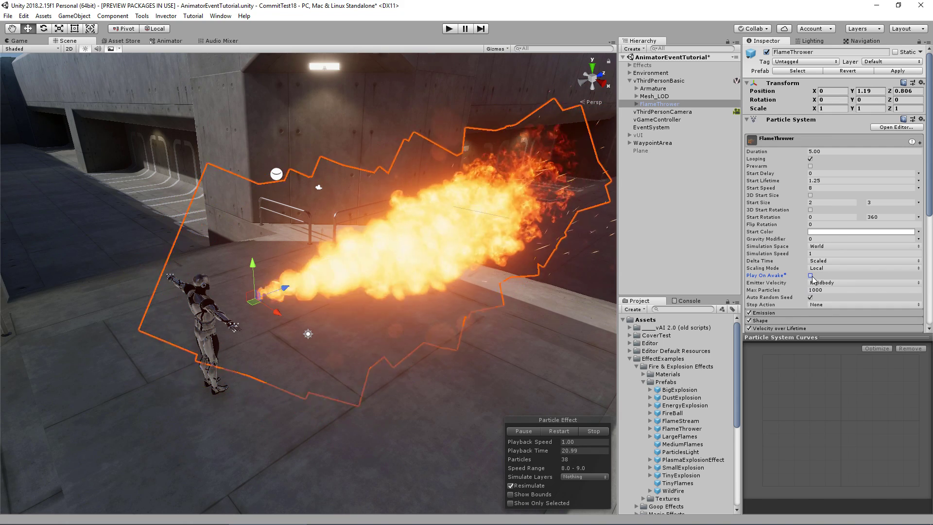
Step: Add an On Trigger Event entry to both PlayFireEffect and StopFireEffect on vThirdPersonBasic and assign the FlameThrower object to each
left_click(659, 80)
scroll(800, 250, "down", 10)
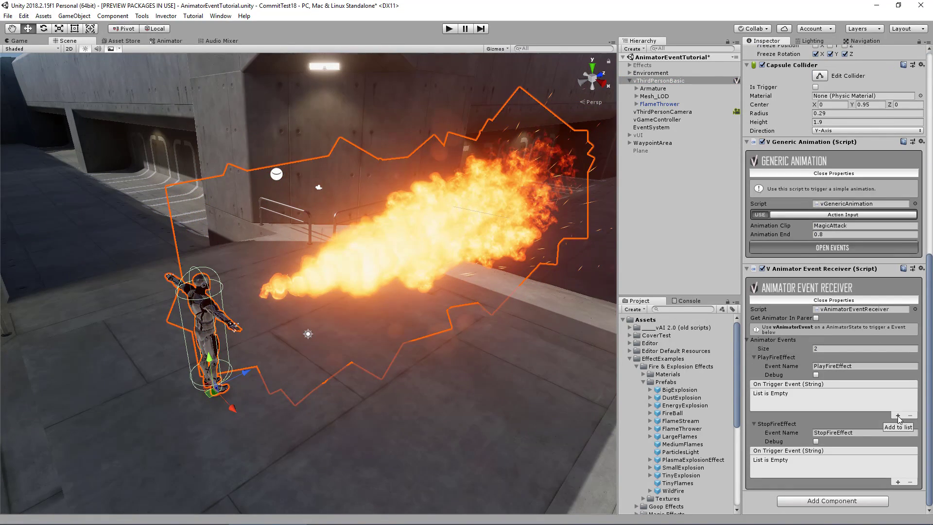
left_click(897, 416)
left_click(897, 482)
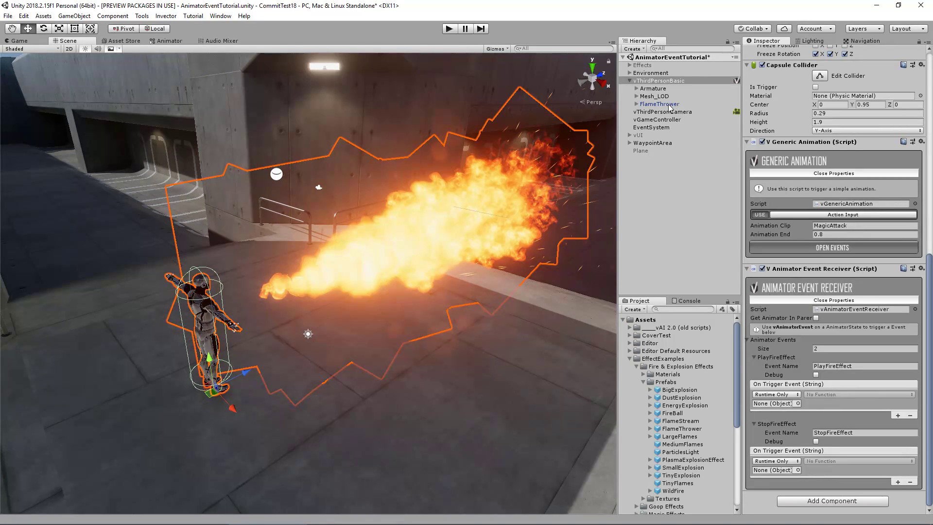
left_click_drag(669, 107, 776, 403)
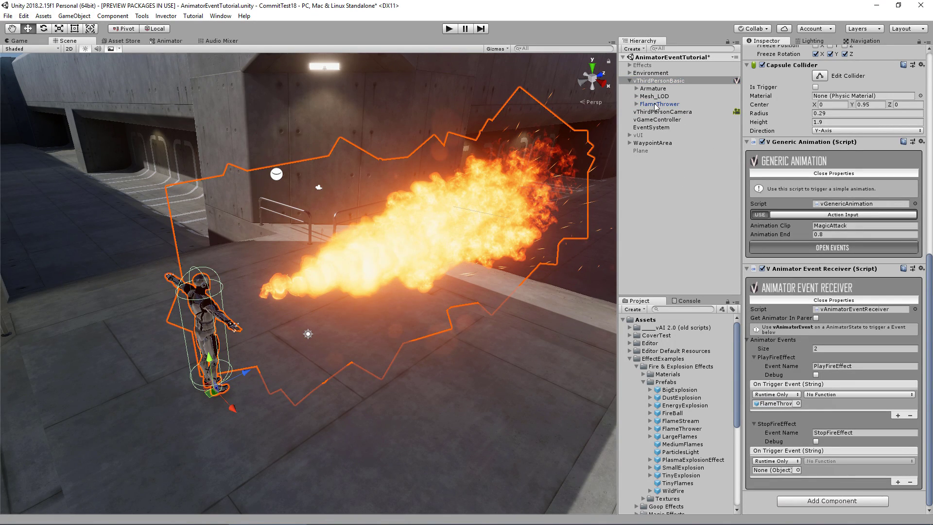
left_click_drag(656, 106, 775, 469)
Step: Set PlayFireEffect to call ParticleSystem.Play () and StopFireEffect to call ParticleSystem.Stop ()
left_click(827, 395)
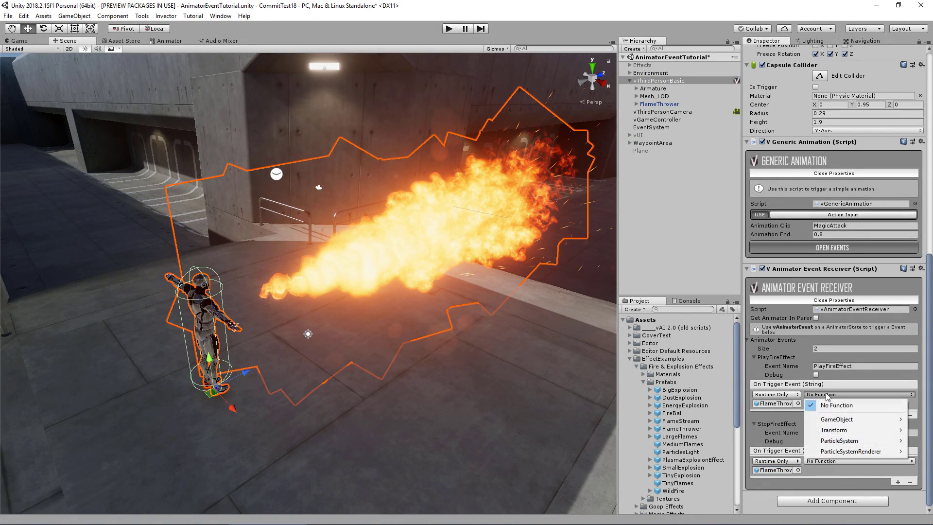
mouse_move(842, 442)
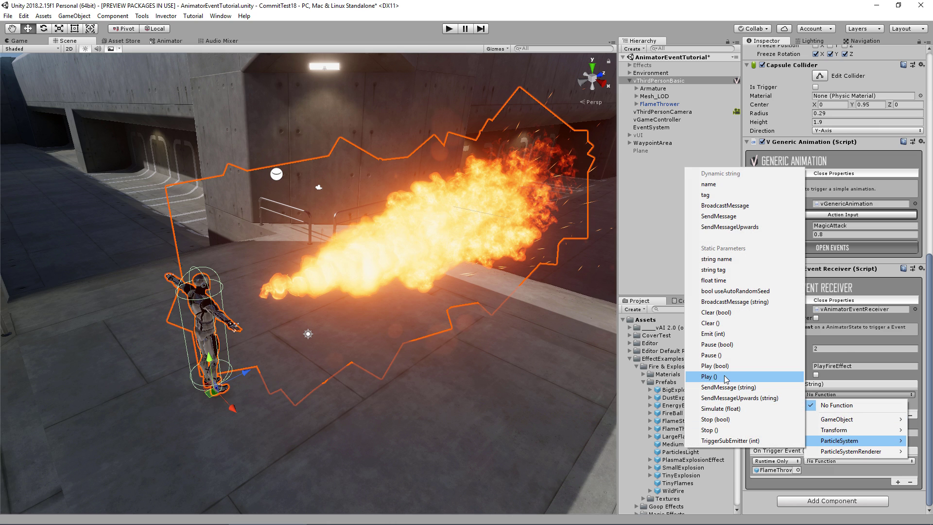
left_click(726, 378)
left_click(832, 461)
mouse_move(844, 507)
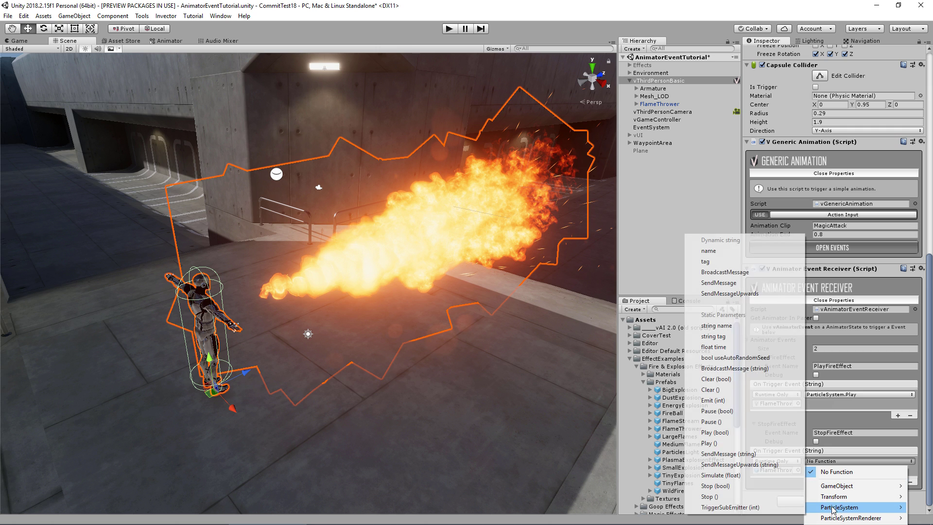
left_click(734, 497)
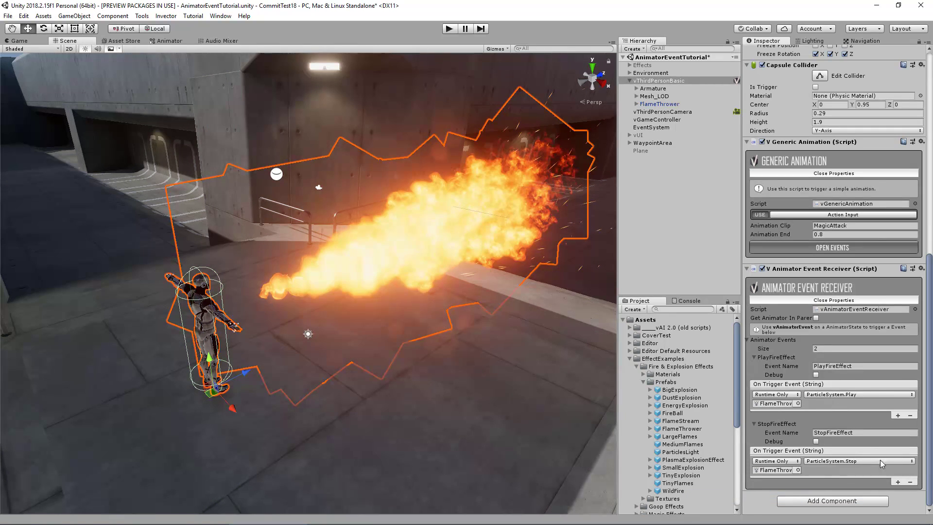
Step: Run the game, trigger the magic attack to test the fire effect, and stop play mode
left_click(690, 211)
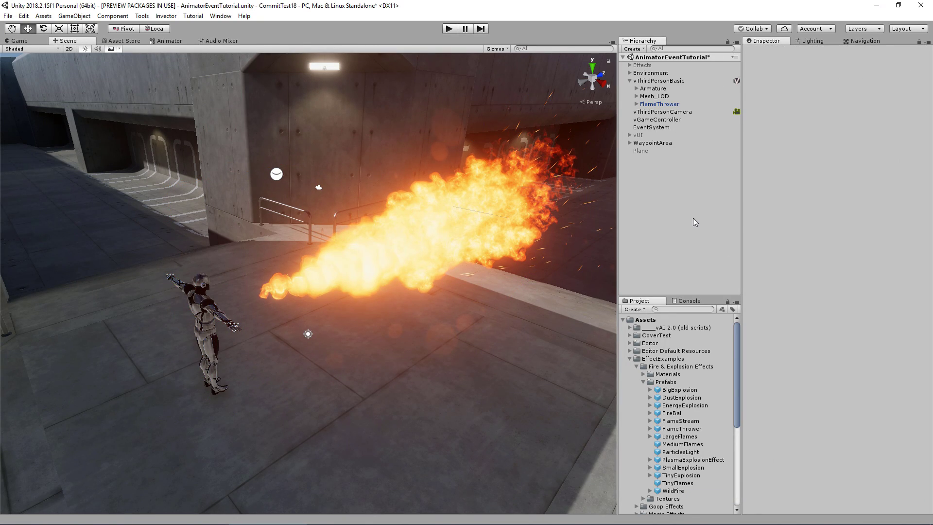
left_click(450, 29)
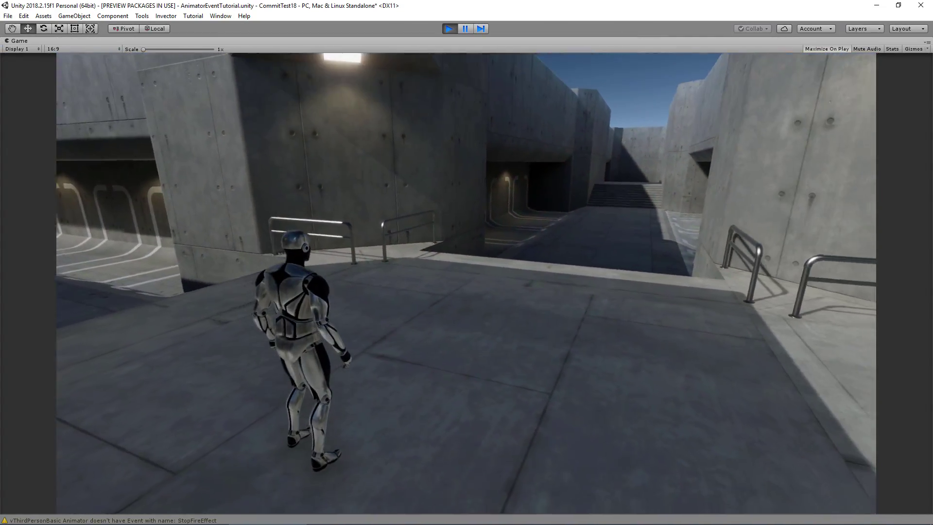
key("e")
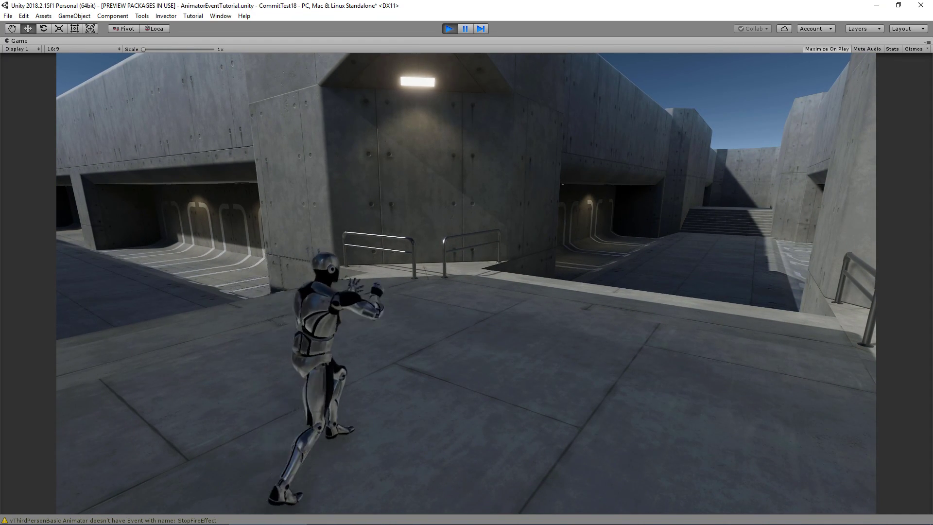
key("ctrl+p")
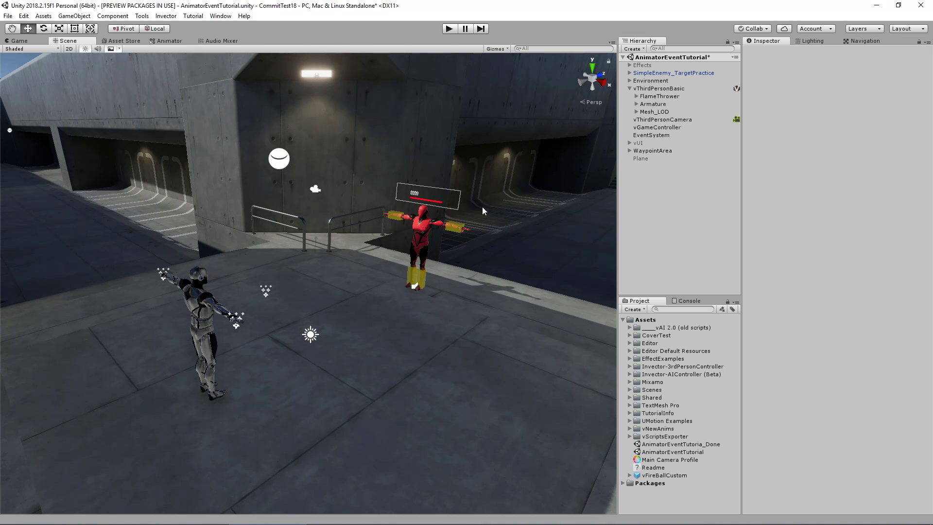
Step: Preview the FlameThrower's particles against the target practice enemy and enable the particle system's Collision module
left_click(661, 96)
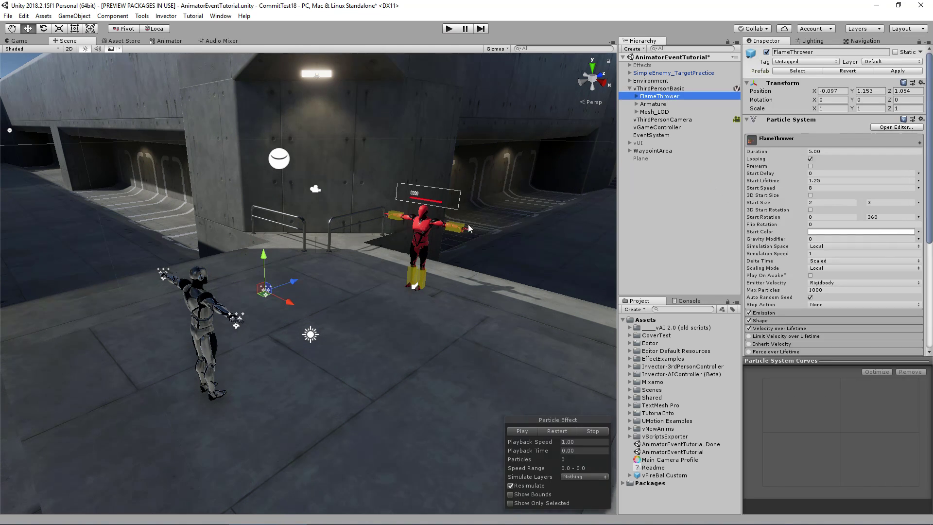
left_click(521, 430)
left_click_drag(488, 289, 374, 288, "alt")
mouse_move(374, 288)
right_mouse_down()
mouse_move(373, 278)
mouse_move(361, 289)
right_mouse_up()
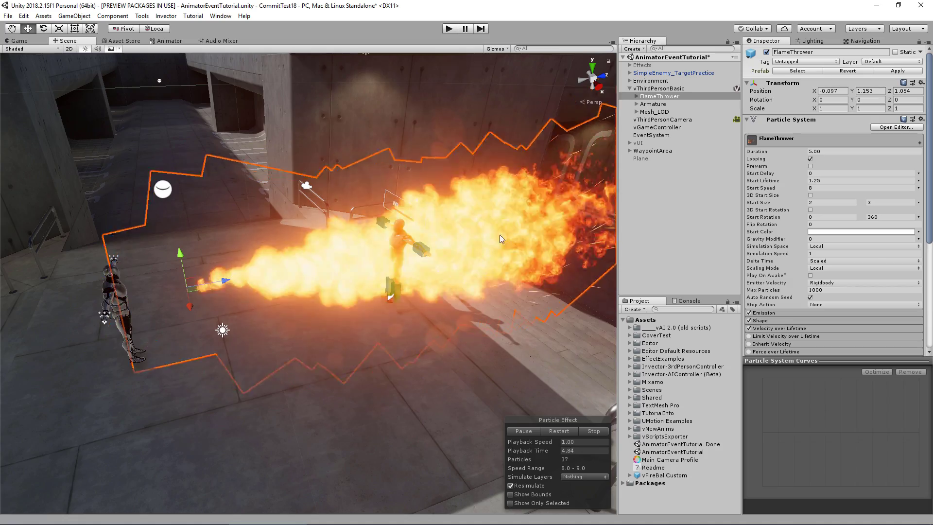
scroll(870, 258, "down", 5)
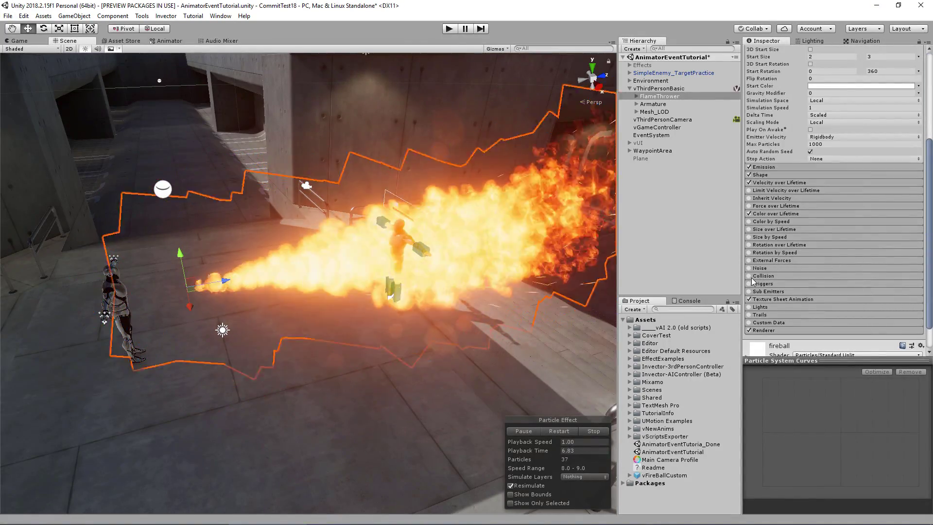
left_click(750, 276)
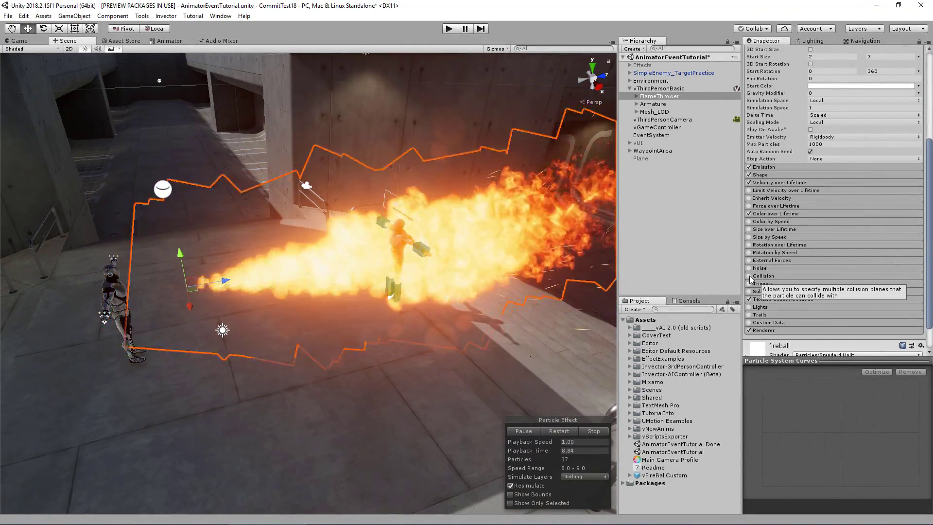
left_click_drag(334, 298, 369, 337, "alt")
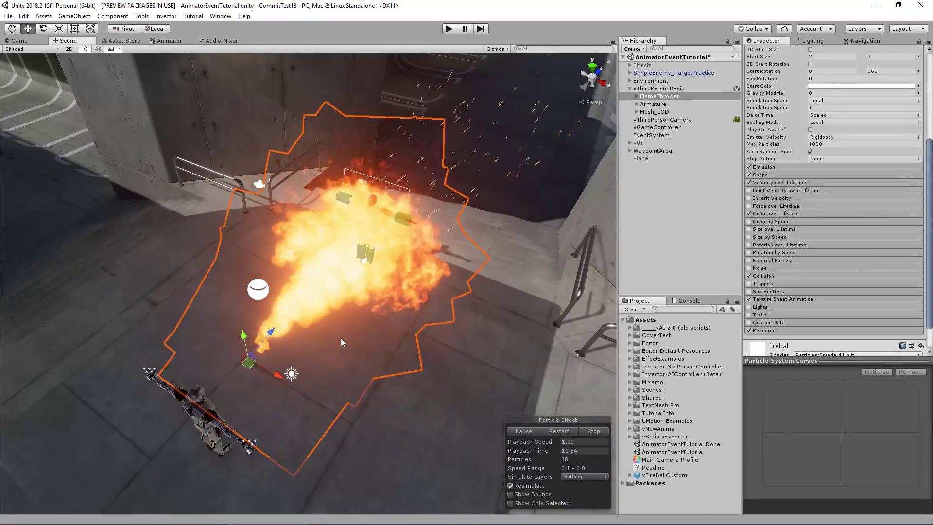
Step: Expand the FlameThrower's Collision module and check its Collides With and Send Collision Messages settings
left_click(783, 276)
scroll(784, 278, "down", 3)
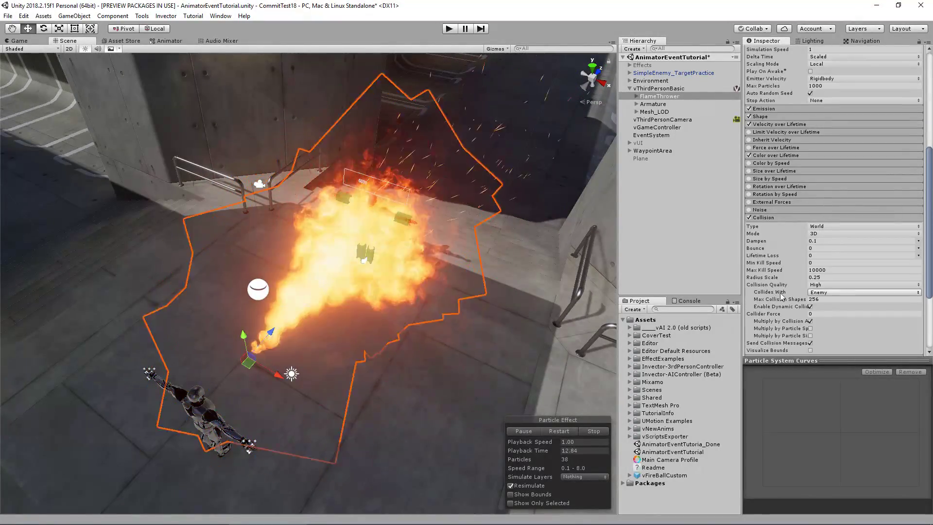
mouse_move(278, 375)
left_mouse_down()
mouse_move(211, 345)
mouse_move(347, 398)
mouse_move(201, 338)
mouse_move(348, 379)
mouse_move(282, 378)
left_mouse_up()
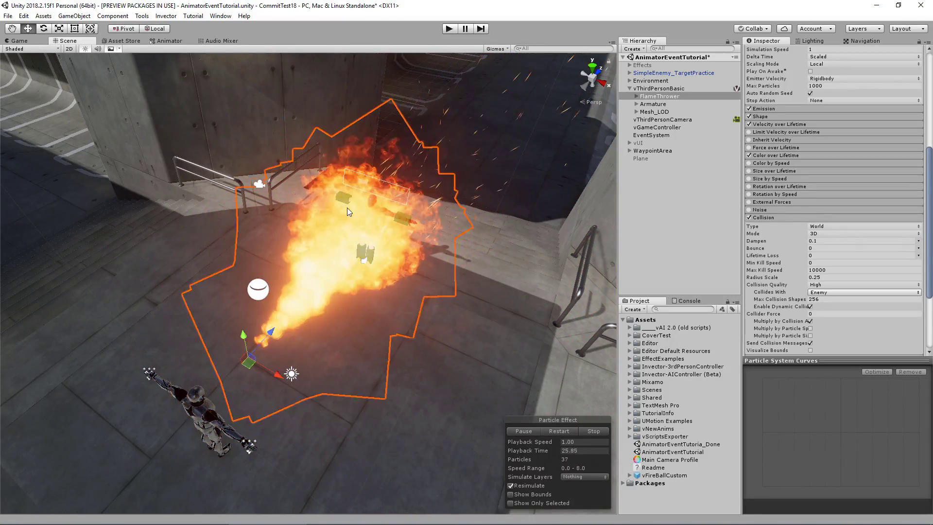
scroll(778, 218, "down", 4)
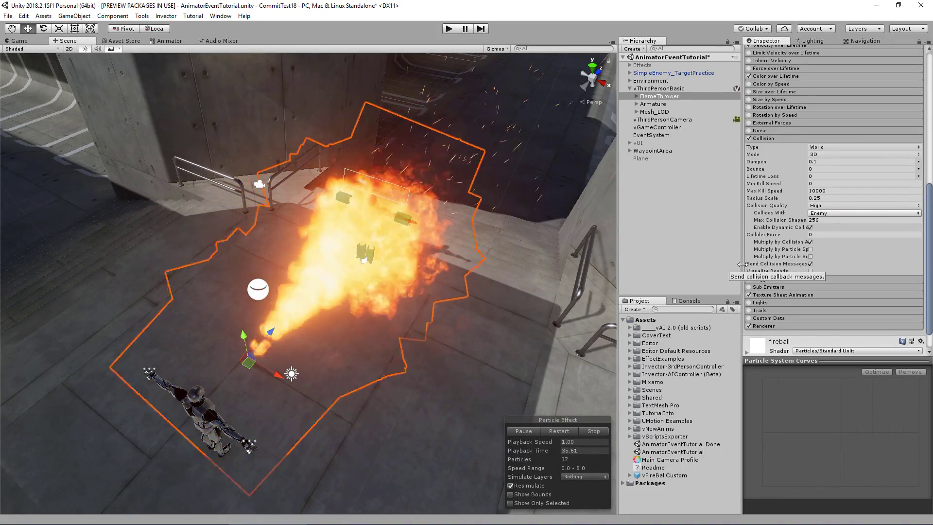
Step: Add the V Object Damage component to the FlameThrower
scroll(787, 292, "down", 2)
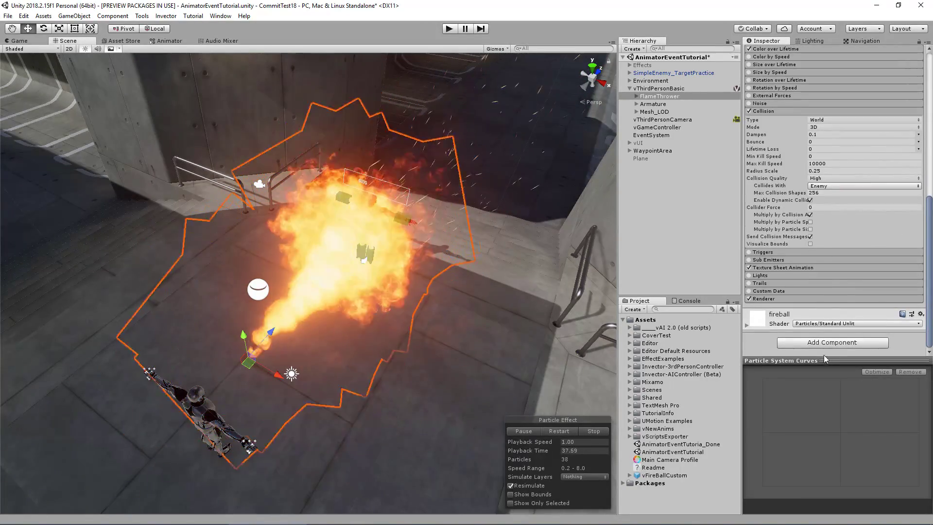
left_click(832, 342)
type("objec")
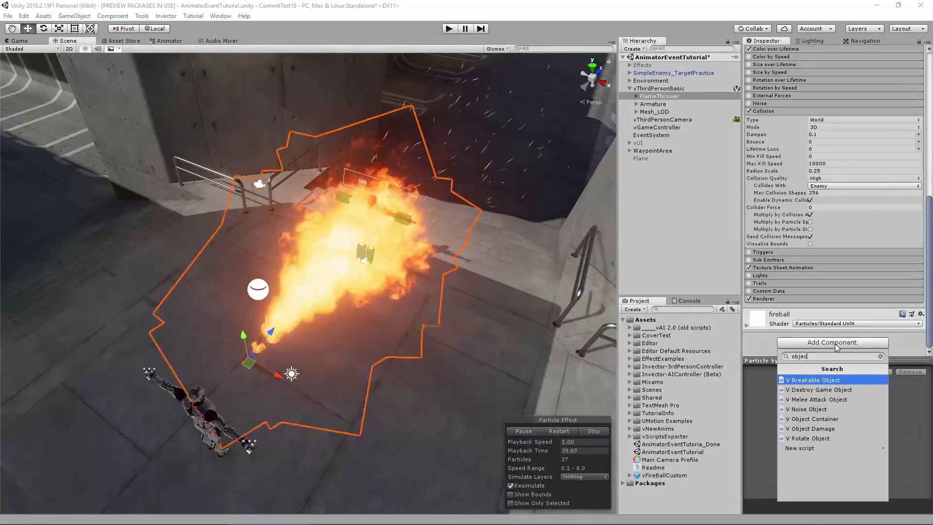
left_click(813, 428)
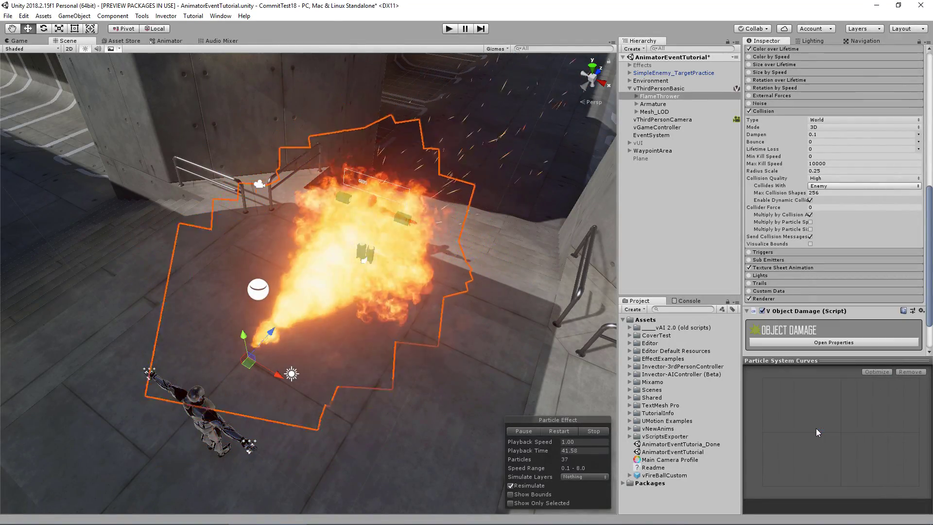
Step: Set the V Object Damage collision method to On Particle Collision and add one tag named Enemy
scroll(827, 299, "down", 3)
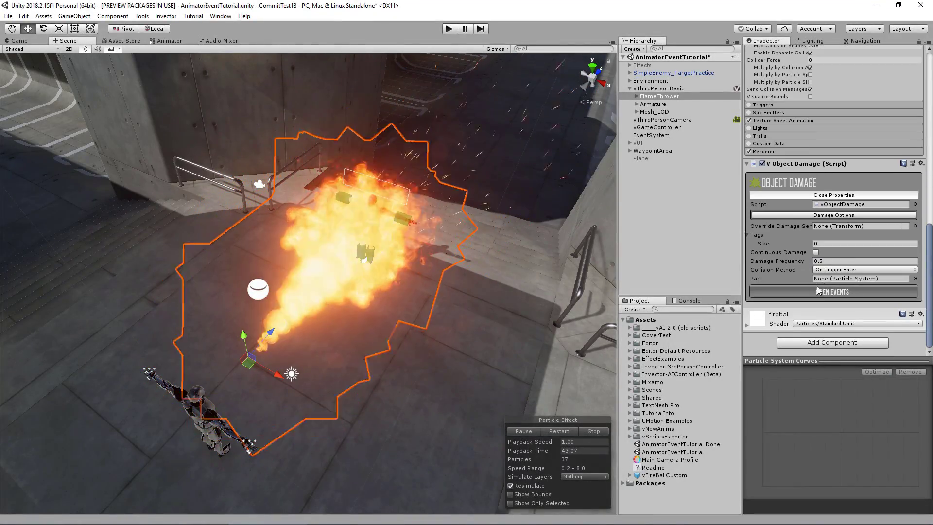
left_click(836, 270)
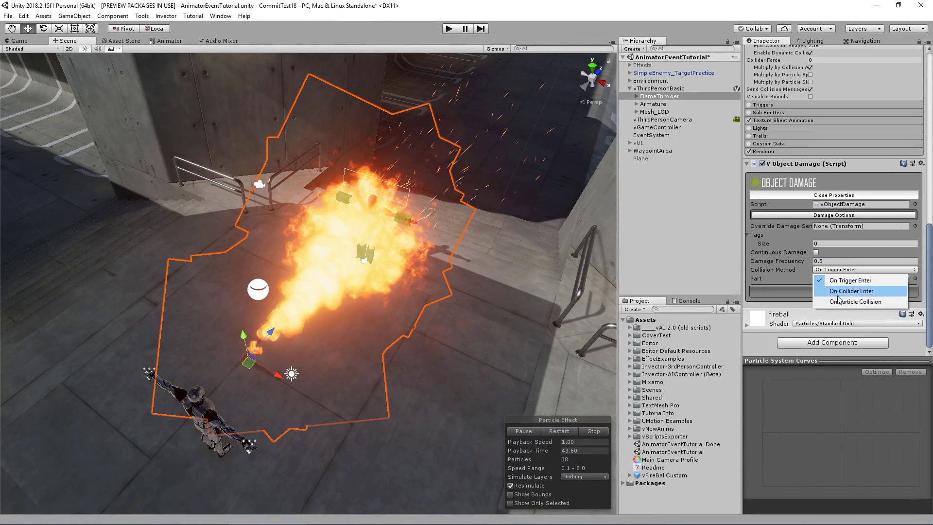
left_click(864, 302)
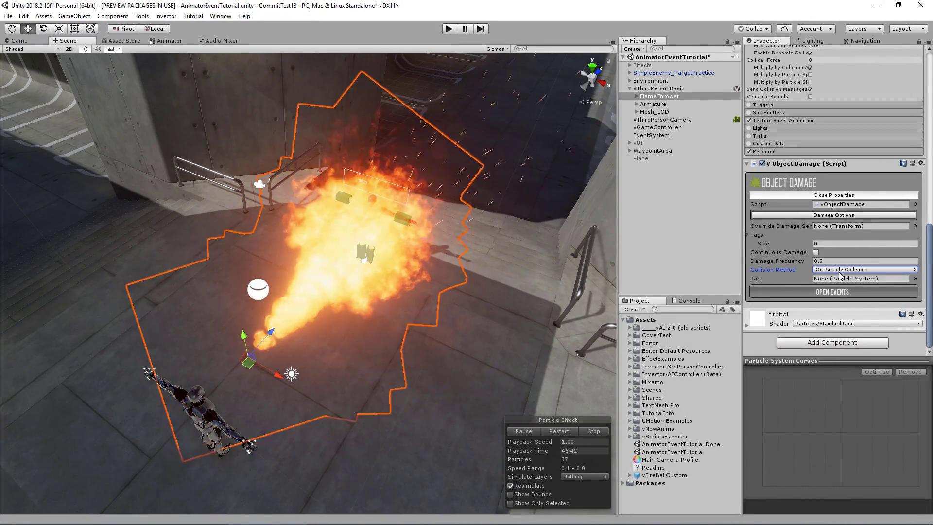
left_click(827, 243)
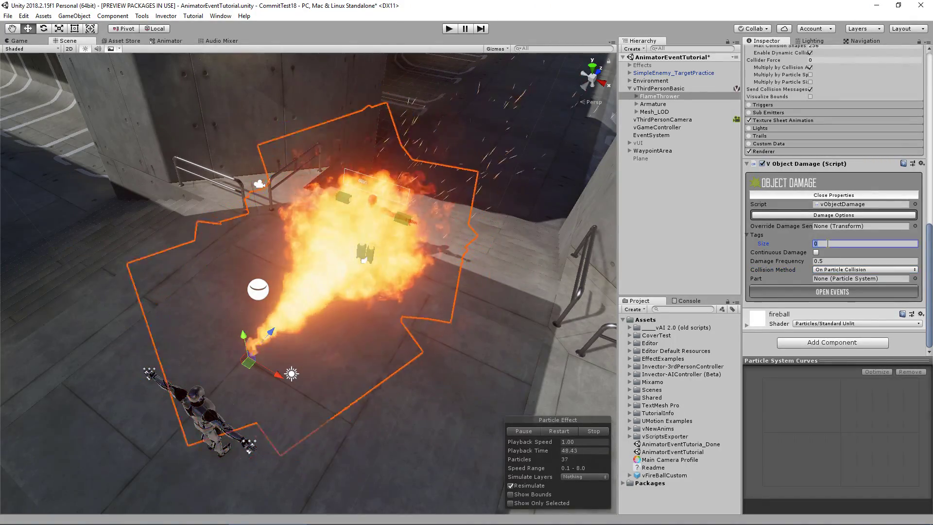
type("1")
key("Return")
left_click(827, 253)
type("Enemy")
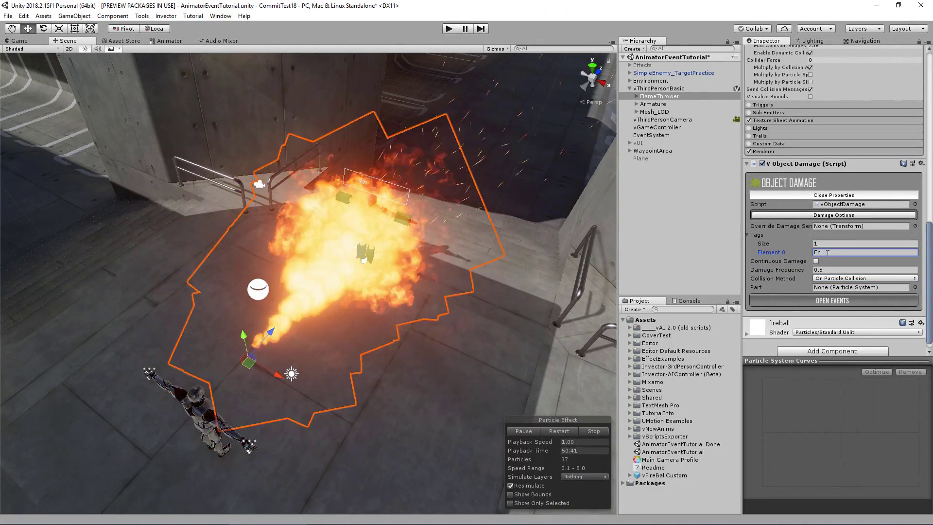
Step: Expand the FlameThrower's Damage Options and set the Damage Type to Fire
left_click(818, 218)
left_click(850, 235)
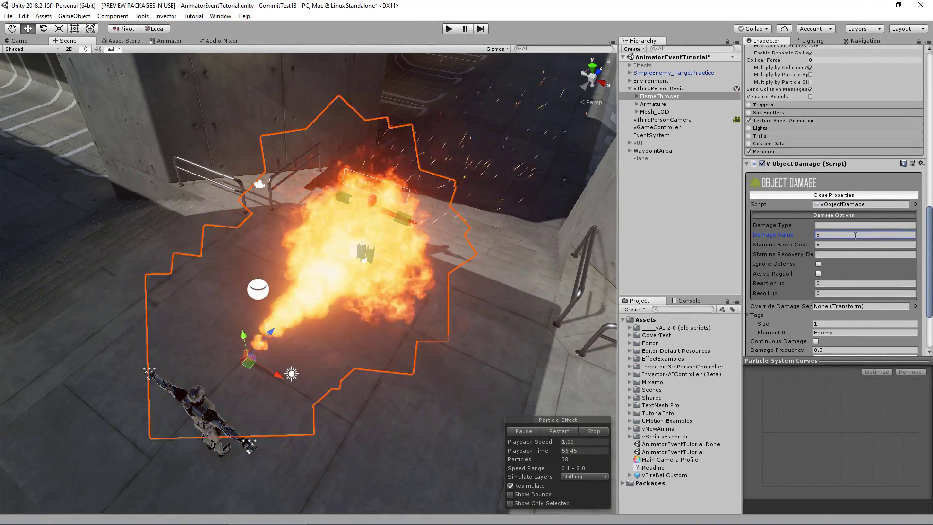
scroll(766, 184, "down", 3)
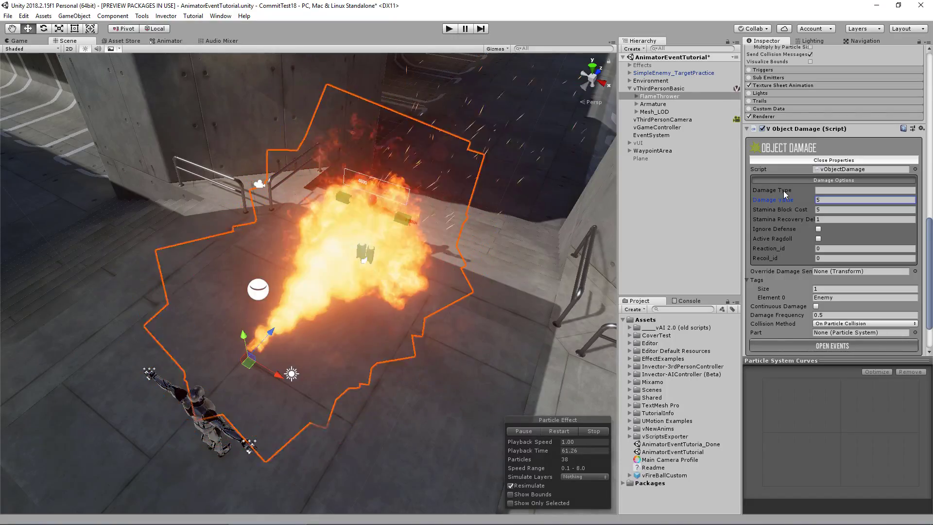
left_click(835, 191)
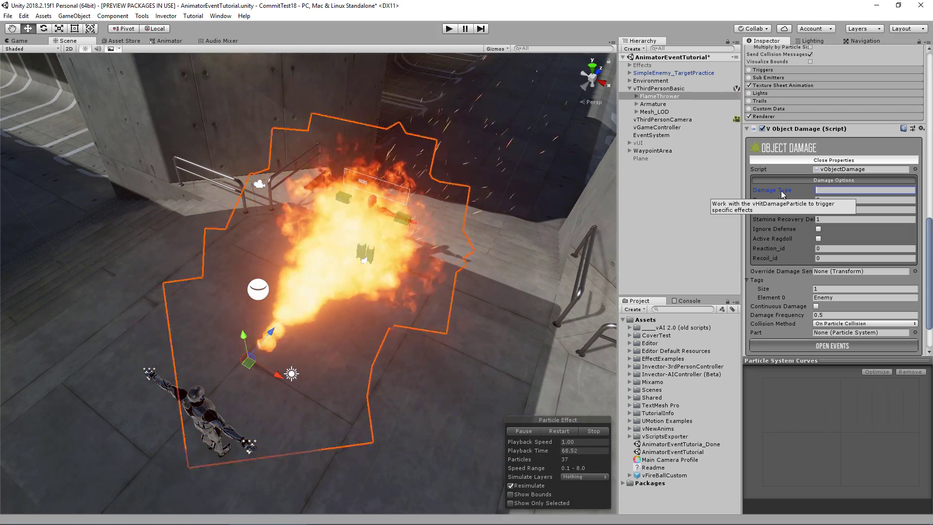
scroll(783, 193, "down", 1)
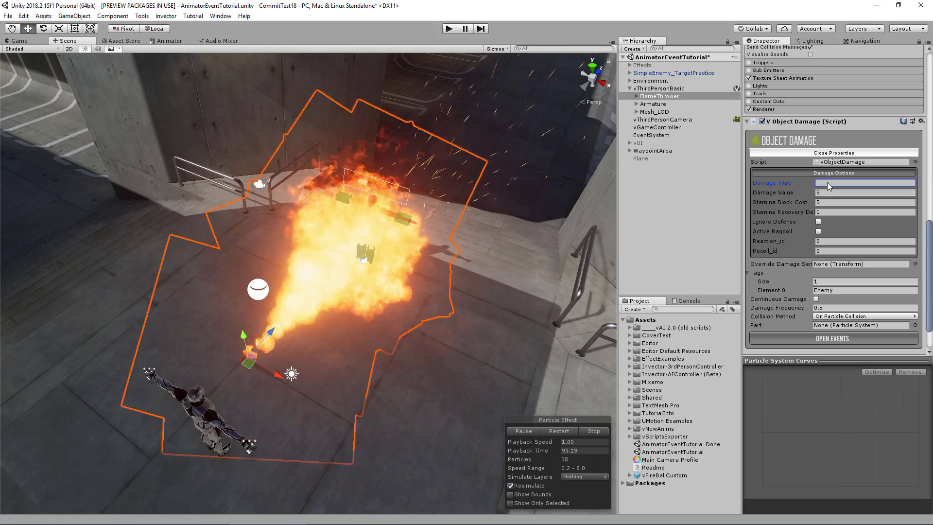
type("F")
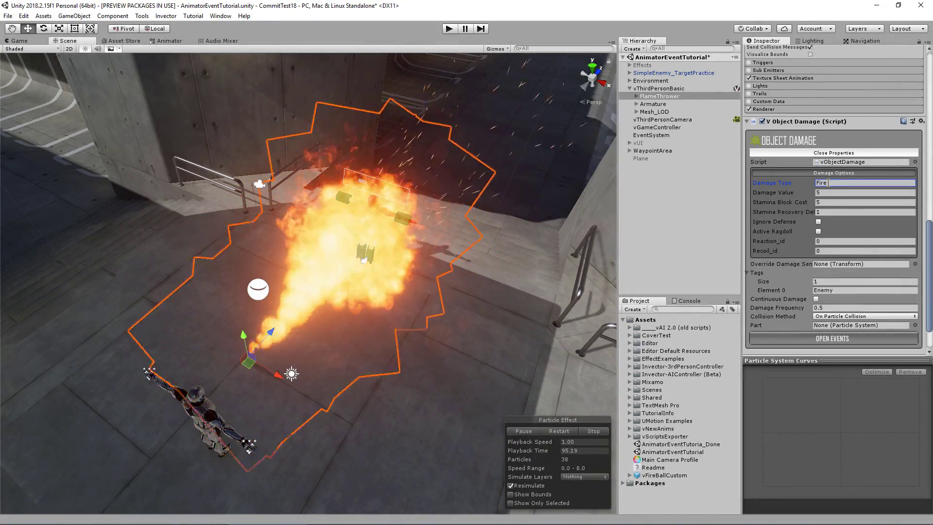
type("ire")
Step: Find and frame the vFireBallCustom effect parented to the spine bone of SimpleEnemy_TargetPractice
left_click(646, 73)
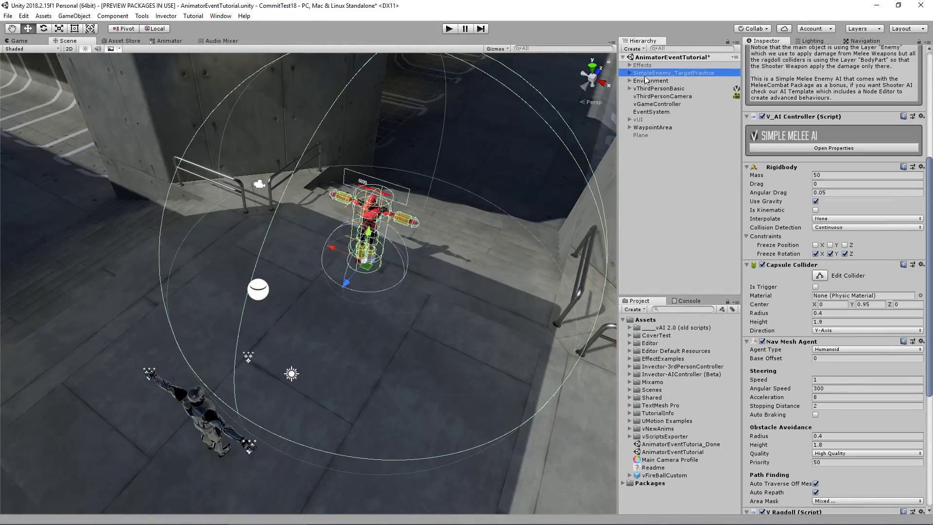
key("f")
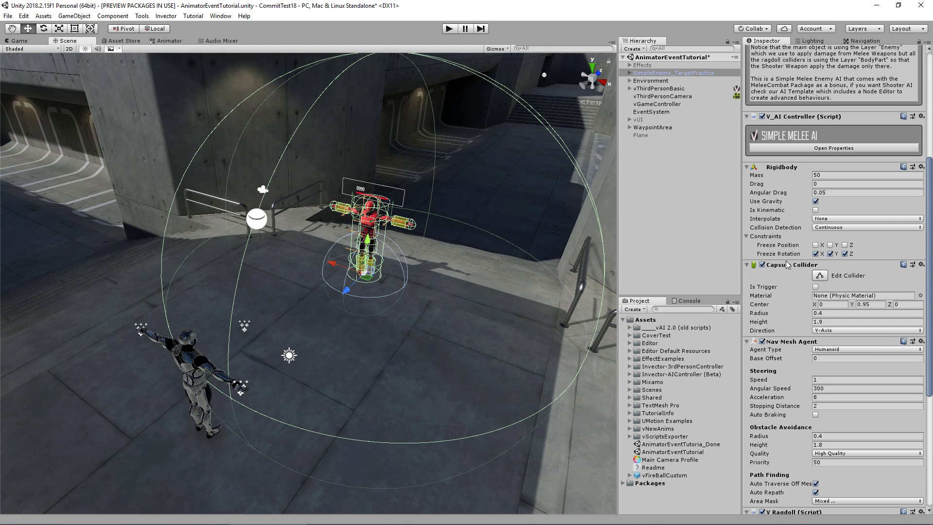
left_click(630, 73)
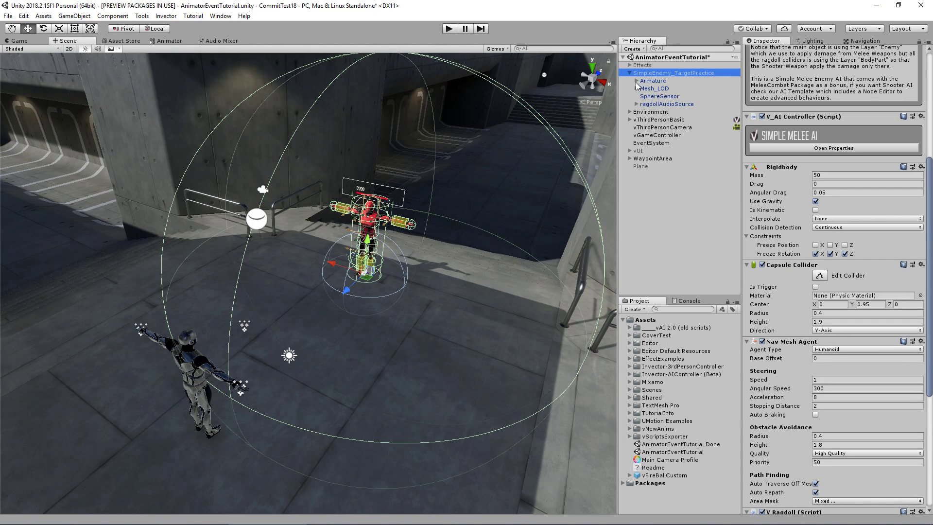
left_click(636, 82)
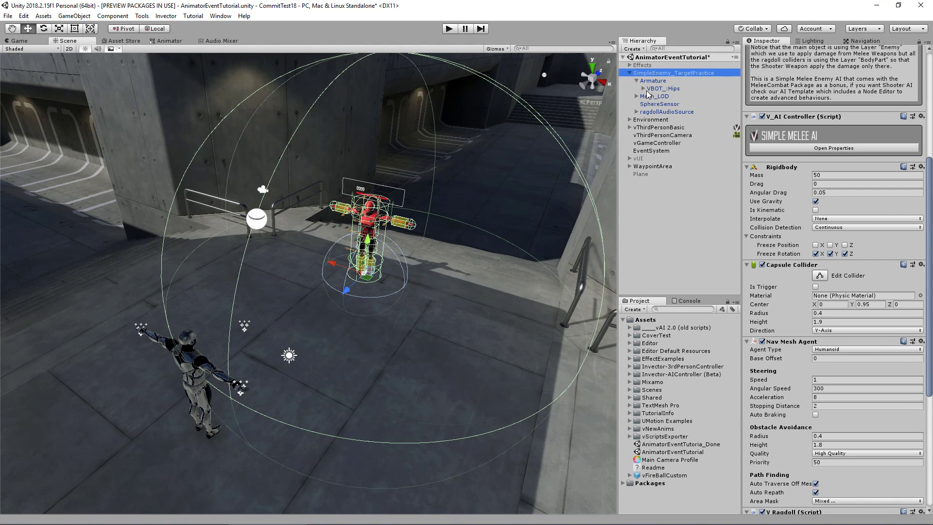
left_click(644, 88)
left_click(650, 112)
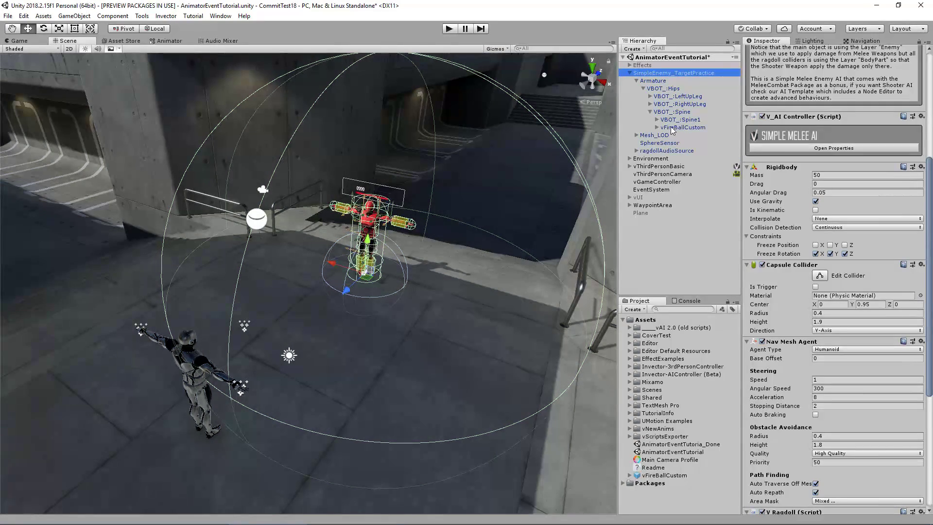
double_click(684, 129)
Step: Preview the vFireBallCustom particles on the enemy from several angles and check the particle system's main settings
scroll(569, 257, "up", 5)
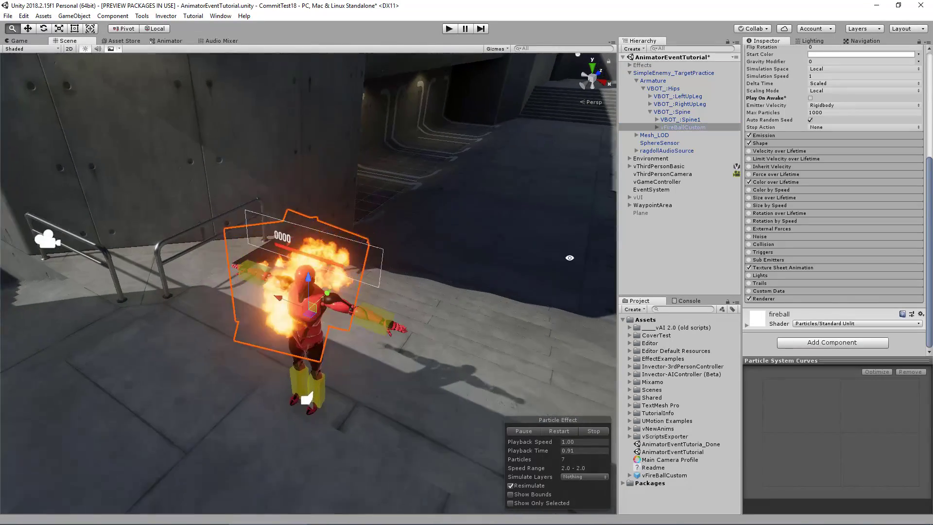
left_click_drag(355, 291, 536, 214, "alt")
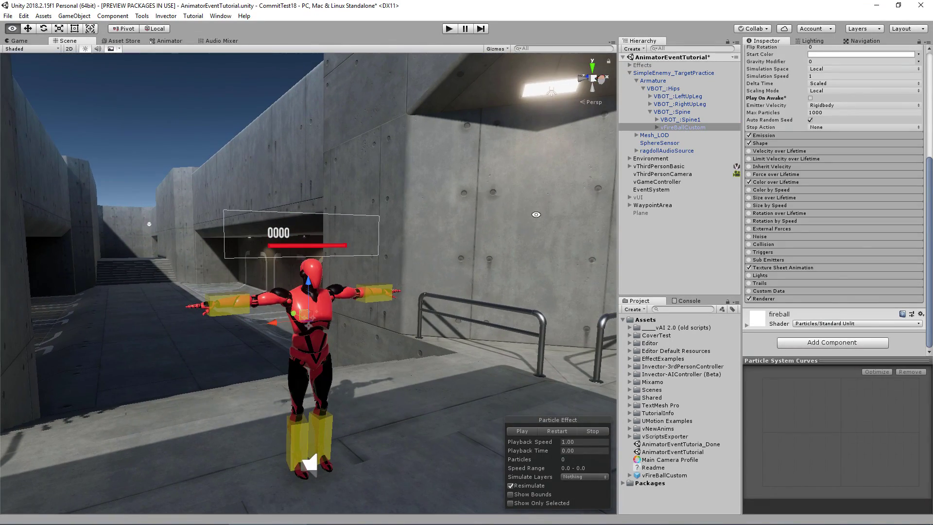
left_click(523, 434)
left_click_drag(350, 331, 328, 315, "alt")
left_click(518, 433)
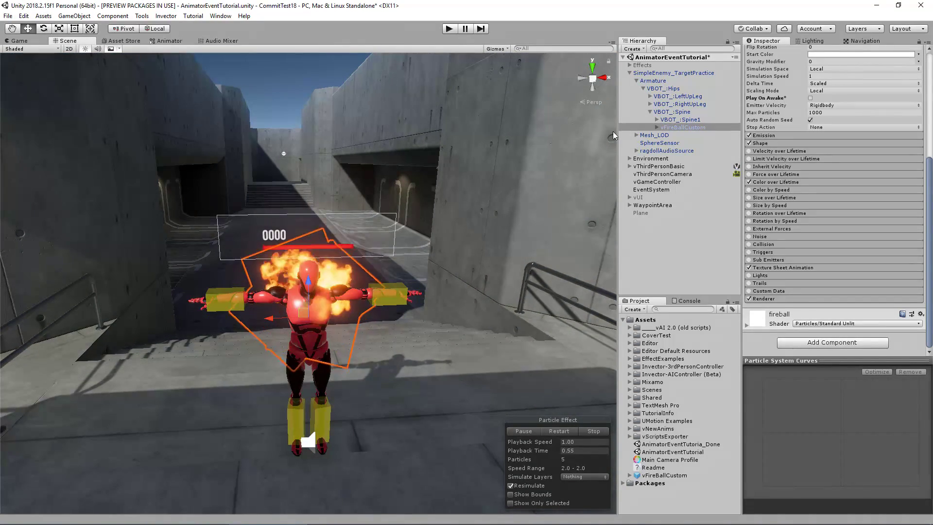
left_click_drag(457, 272, 389, 266, "alt")
scroll(811, 223, "up", 3)
scroll(811, 225, "up", 2)
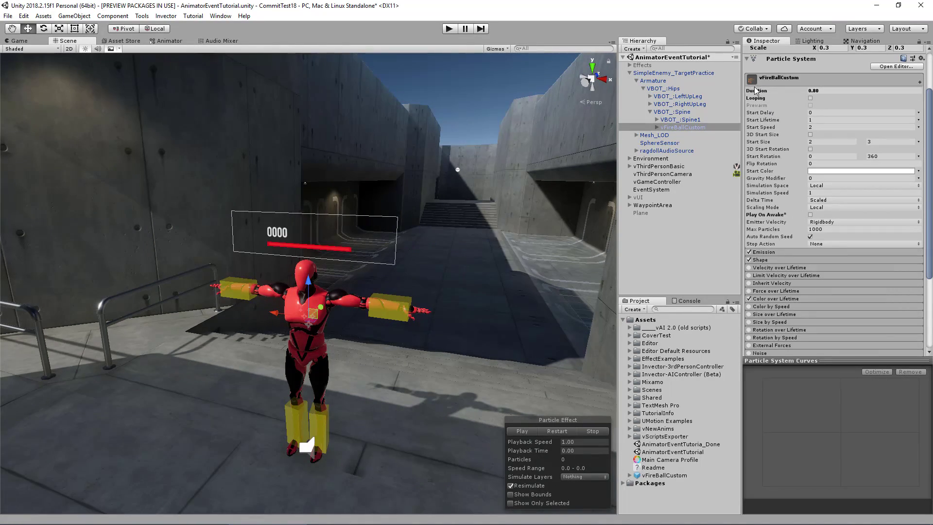
Step: In SimpleEnemy_TargetPractice's Hit Damage Particle component, add one custom damage effect with the damage type Fire
left_click(671, 73)
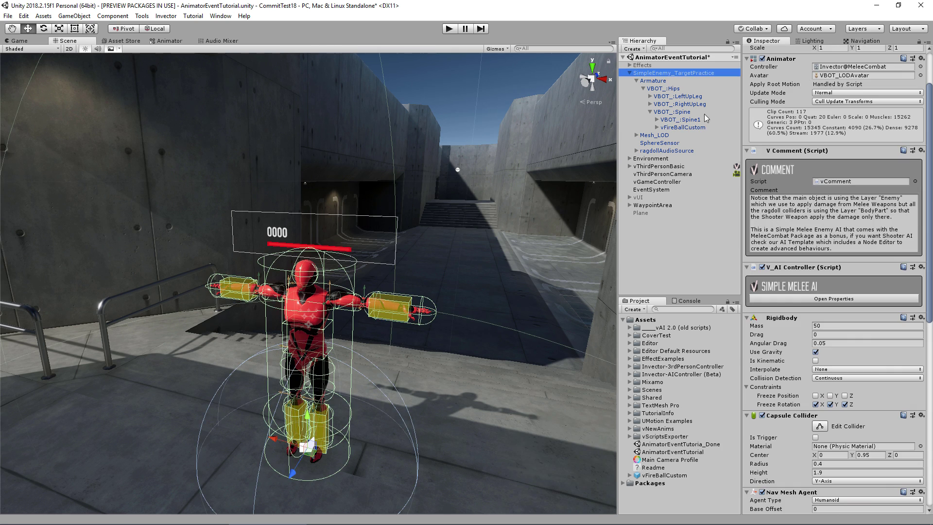
scroll(923, 372, "down", 10)
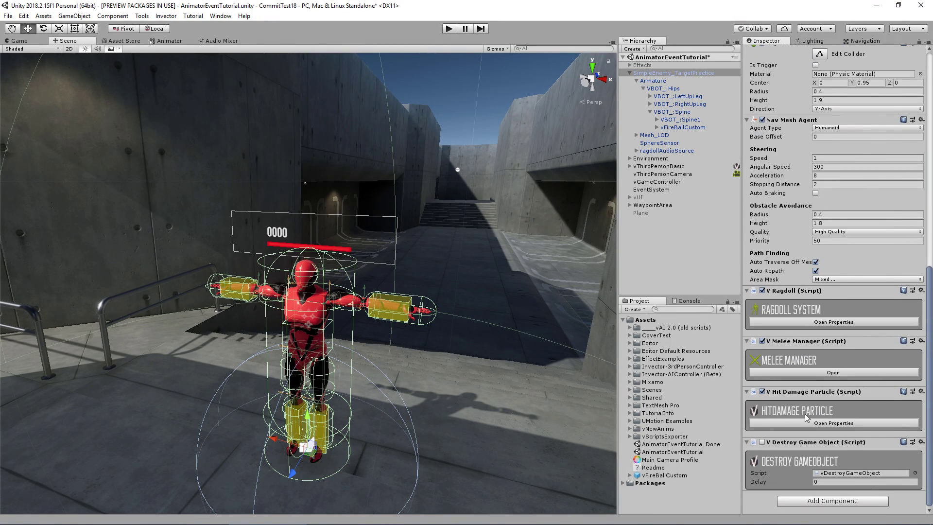
left_click(851, 423)
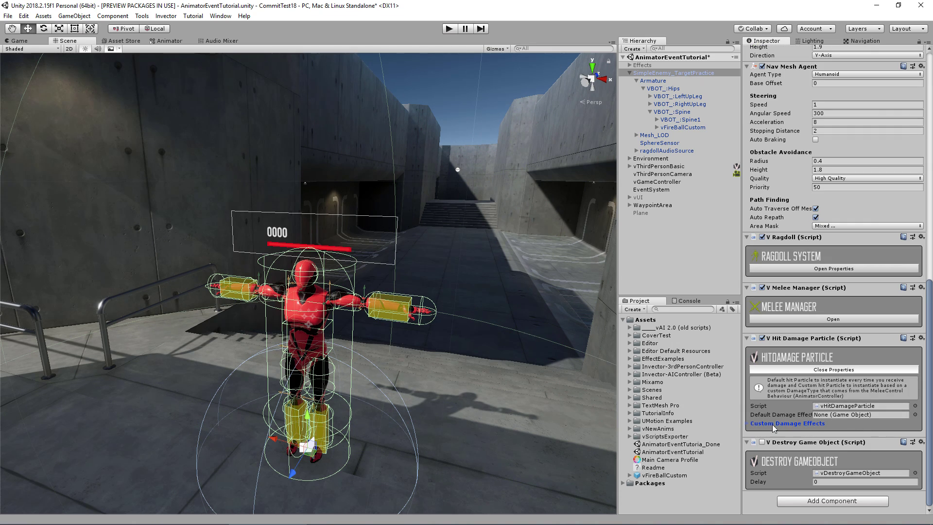
left_click(751, 423)
left_click(834, 423)
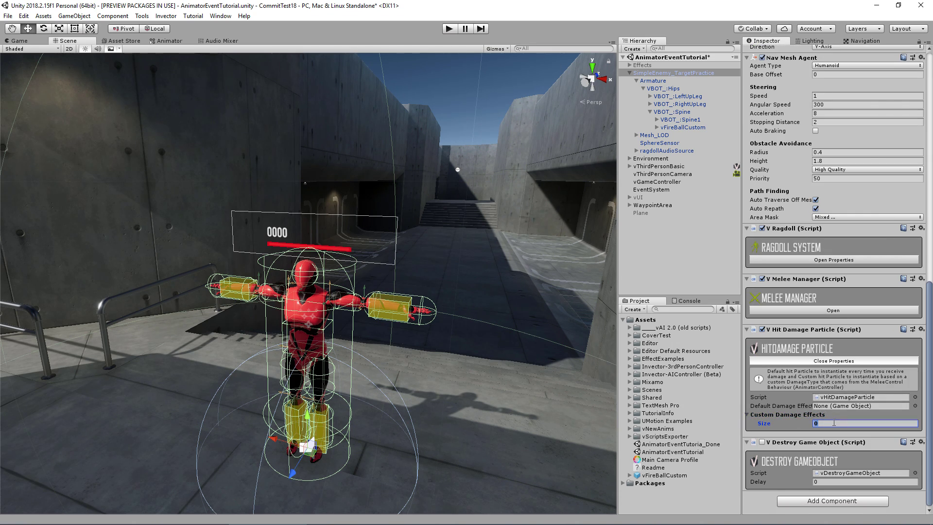
type("1")
key("Return")
key("Tab")
type("Fire")
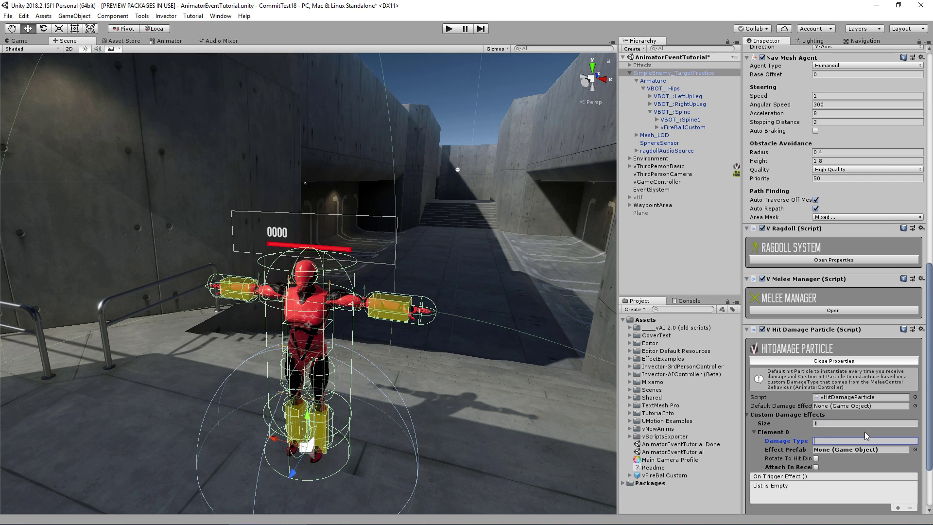
Step: Add an On Trigger Effect event to the Fire damage effect that calls ParticleSystem Play () on vFireBallCustom
scroll(864, 431, "down", 1)
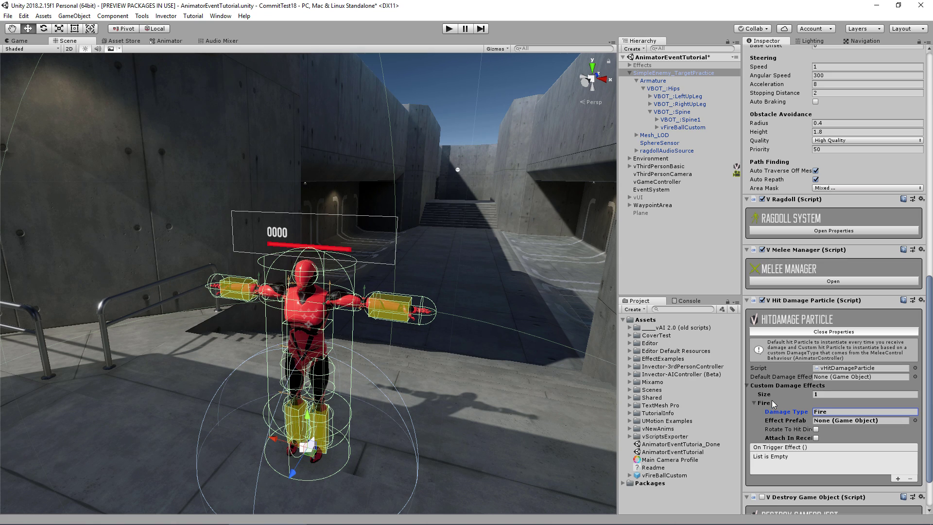
scroll(793, 441, "down", 2)
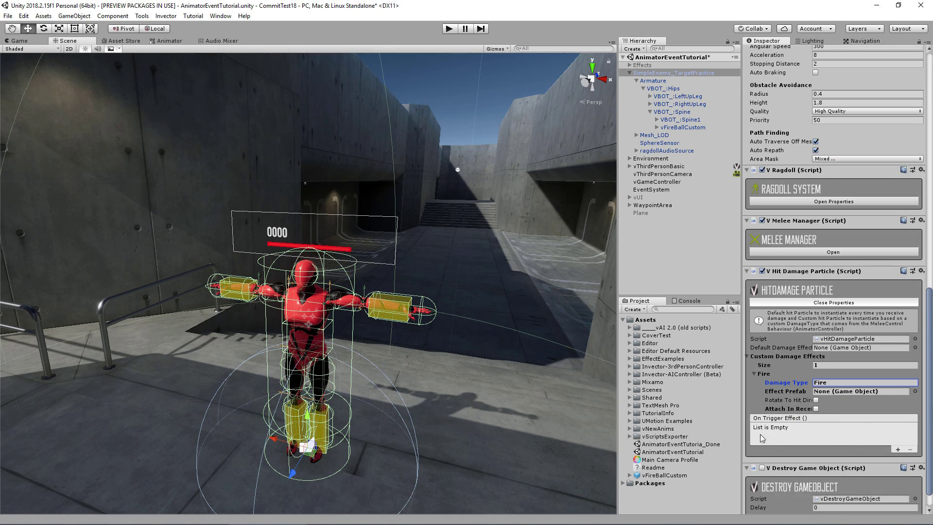
left_click(898, 449)
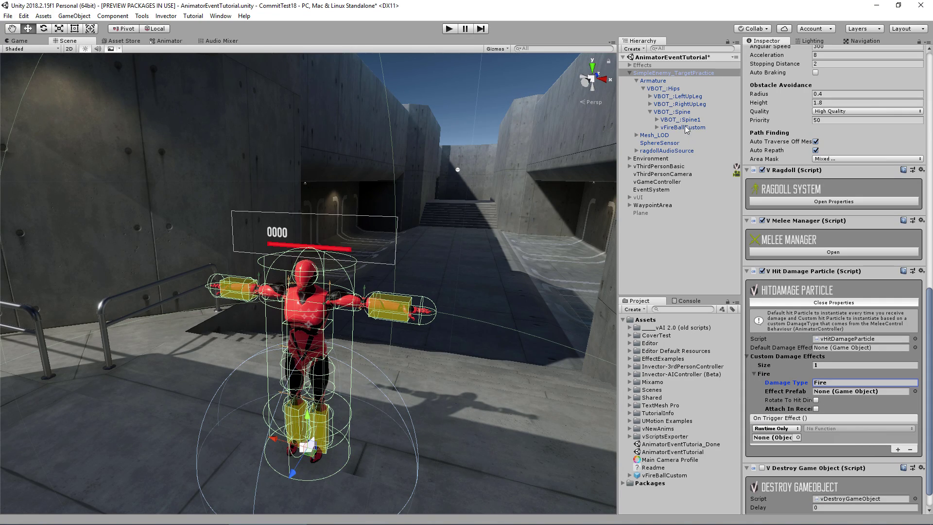
left_click_drag(679, 128, 328, 295)
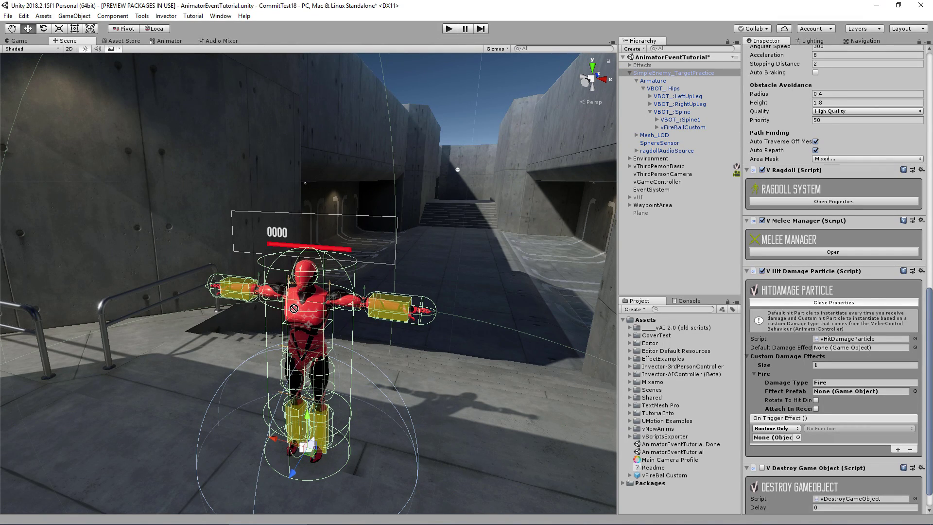
left_click_drag(300, 296, 776, 438)
left_click(826, 428)
mouse_move(839, 475)
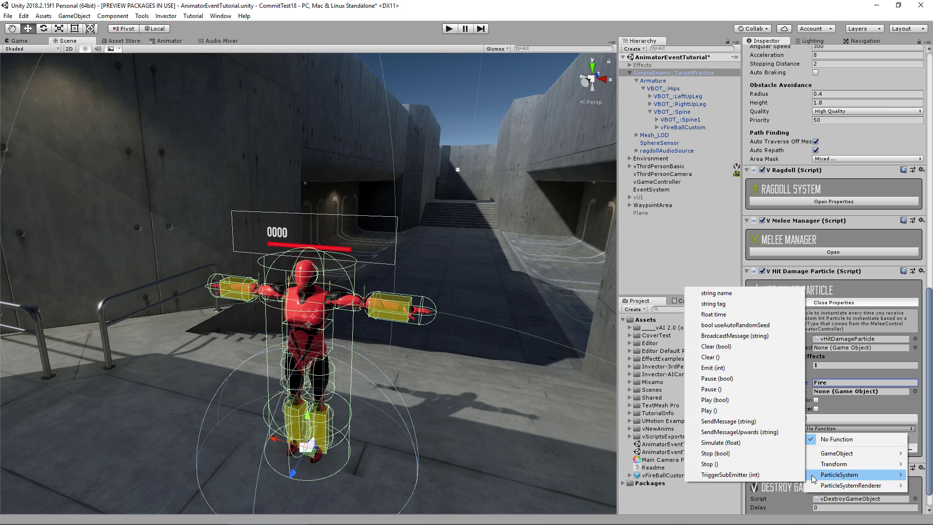
left_click(710, 411)
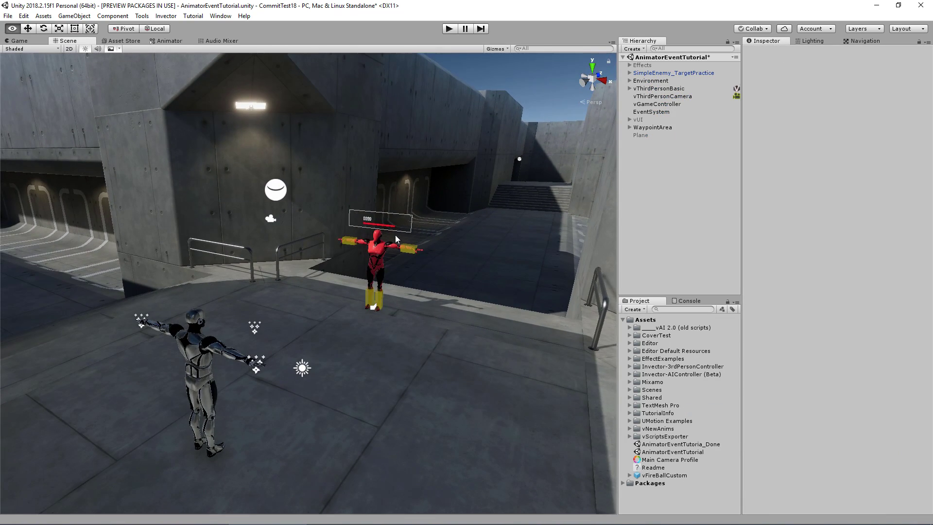
Step: Run the game, cast the magic attack repeatedly at the enemy to test the fire damage, and stop play mode
left_click(449, 28)
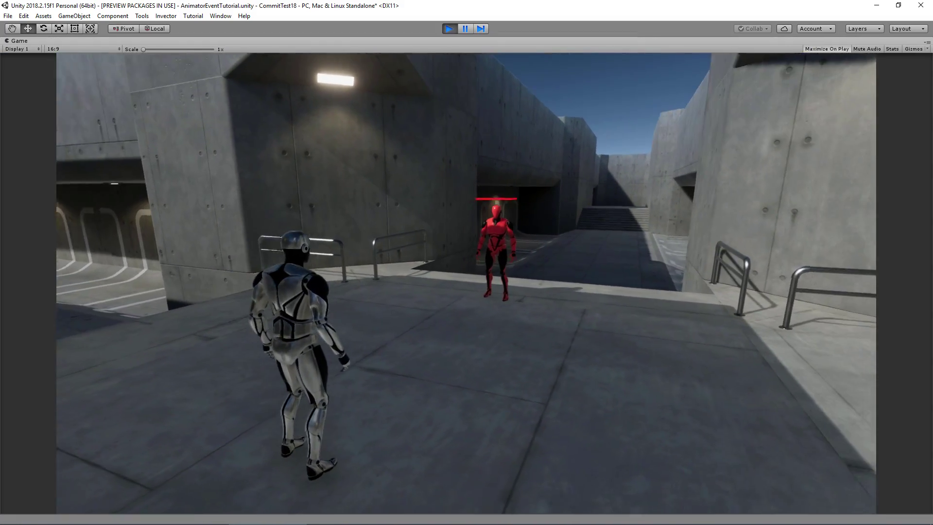
left_click(466, 283)
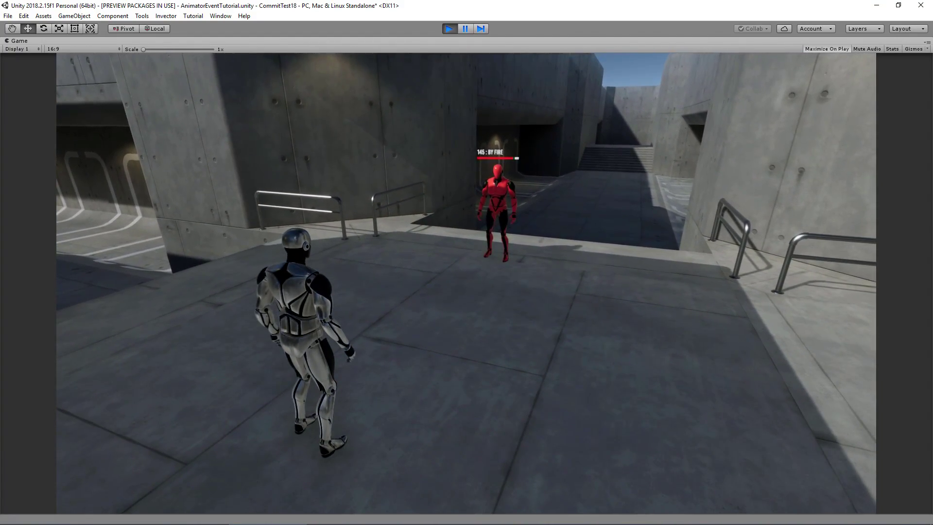
key("1")
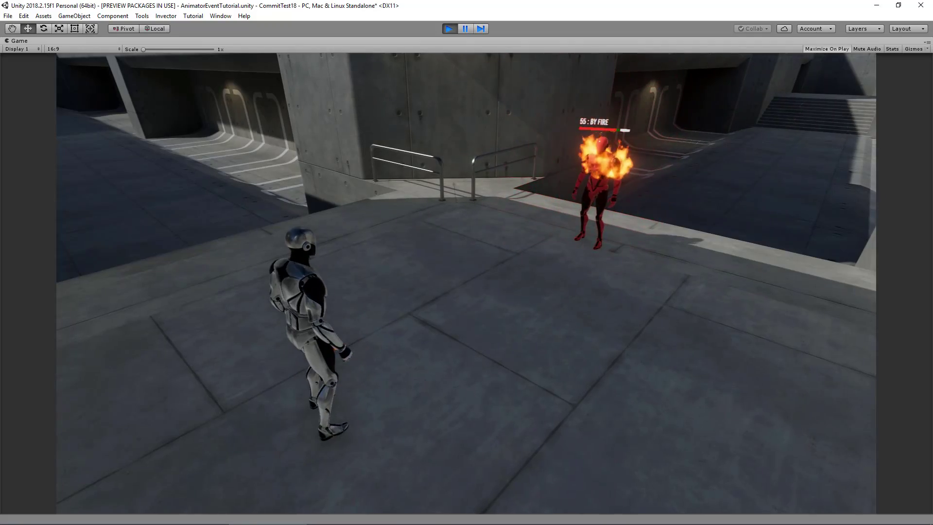
key("1")
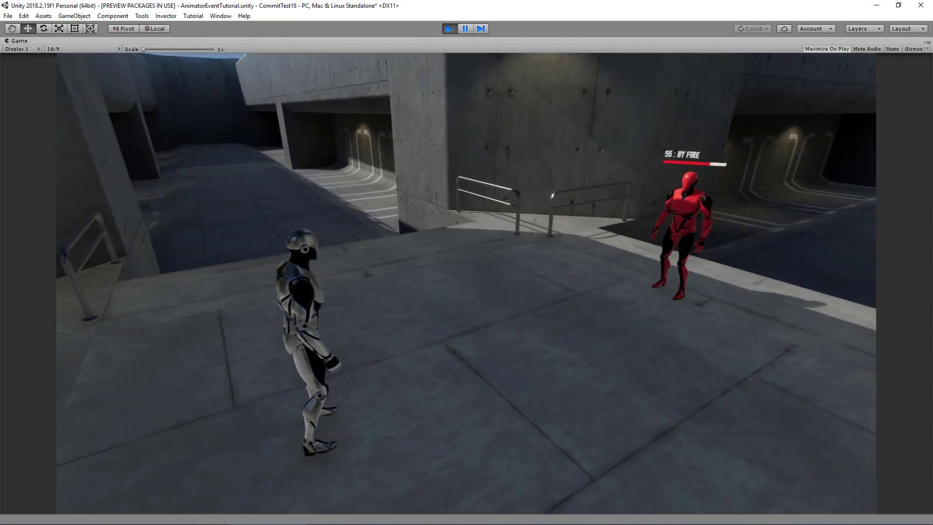
key("e")
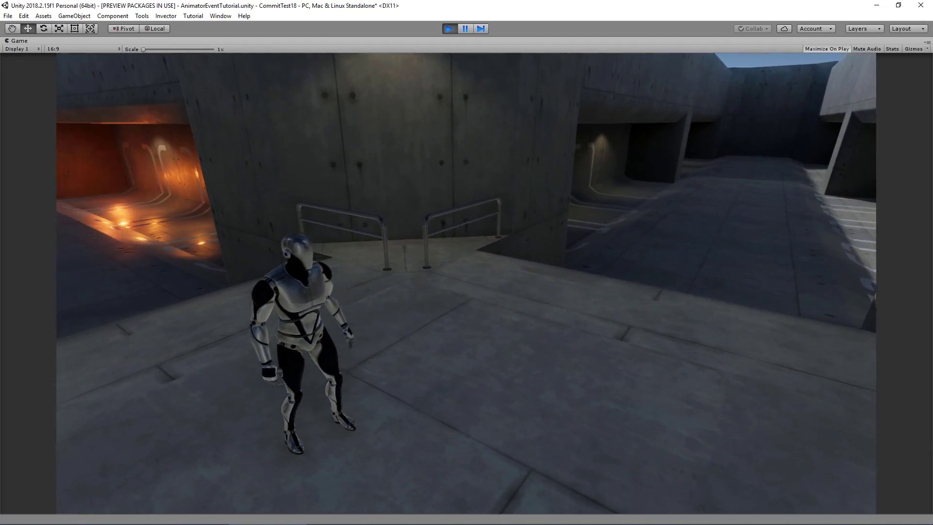
key("1")
key("e")
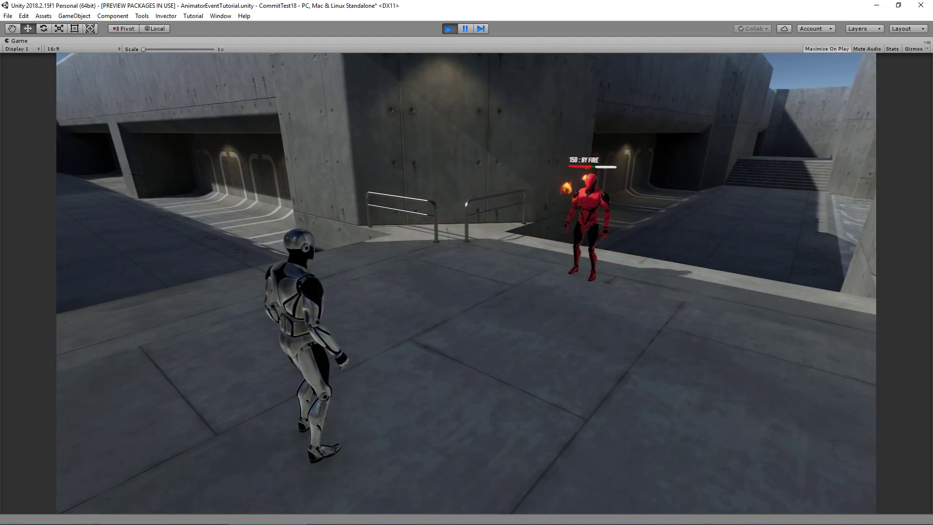
key("e")
key("e")
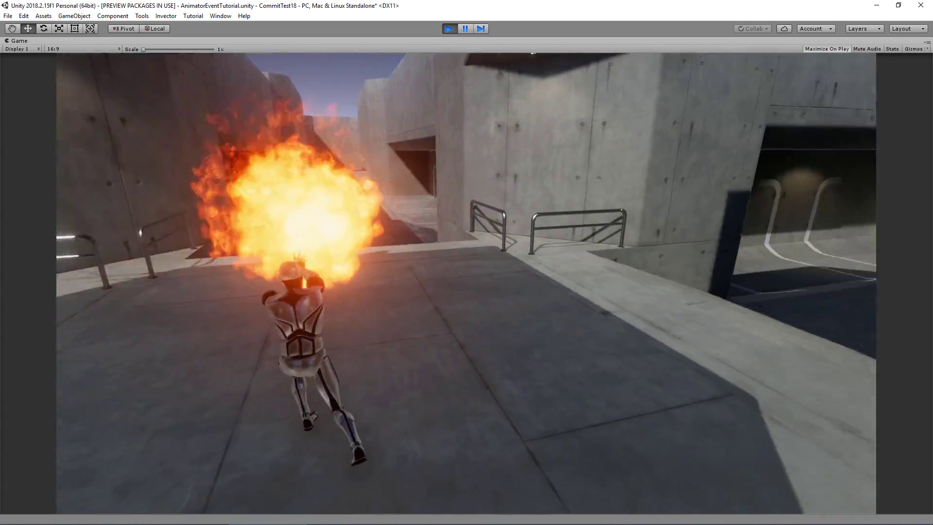
key("ctrl+p")
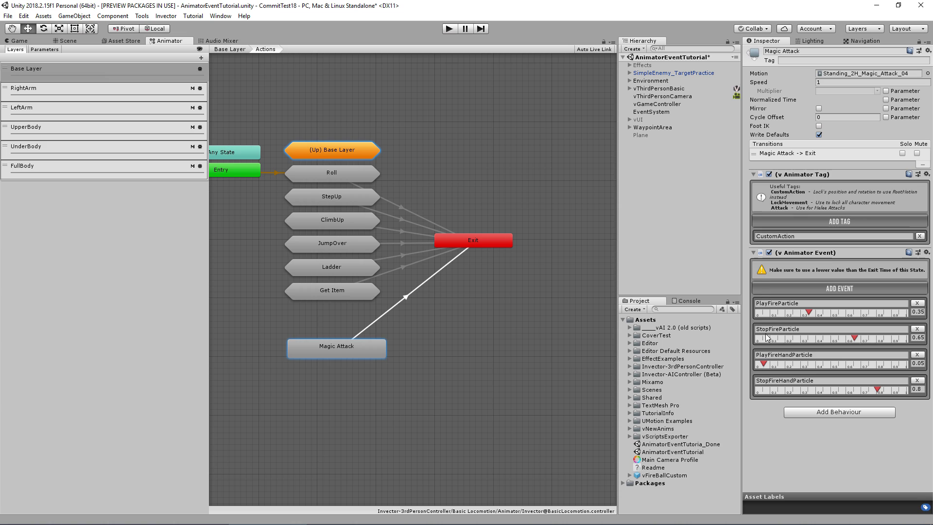
Step: Review the Animator Event Receiver's events on vThirdPersonBasic and view the character and enemy in the scene
left_click(678, 91)
scroll(836, 388, "down", 10)
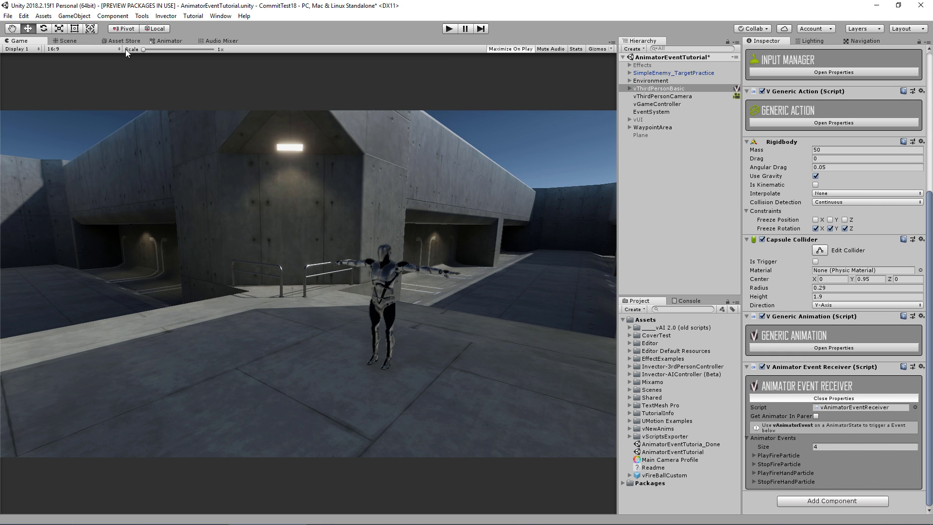
left_click(72, 42)
right_click_drag(311, 136, 525, 193)
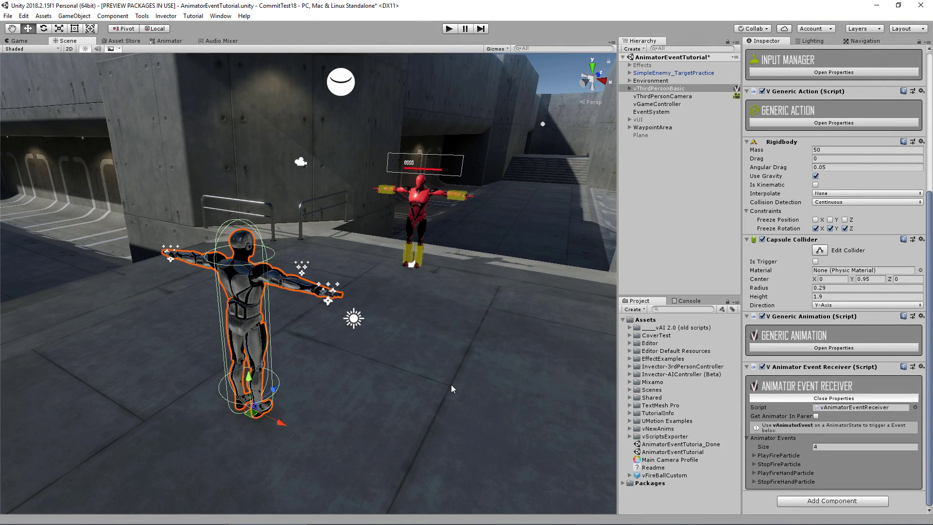